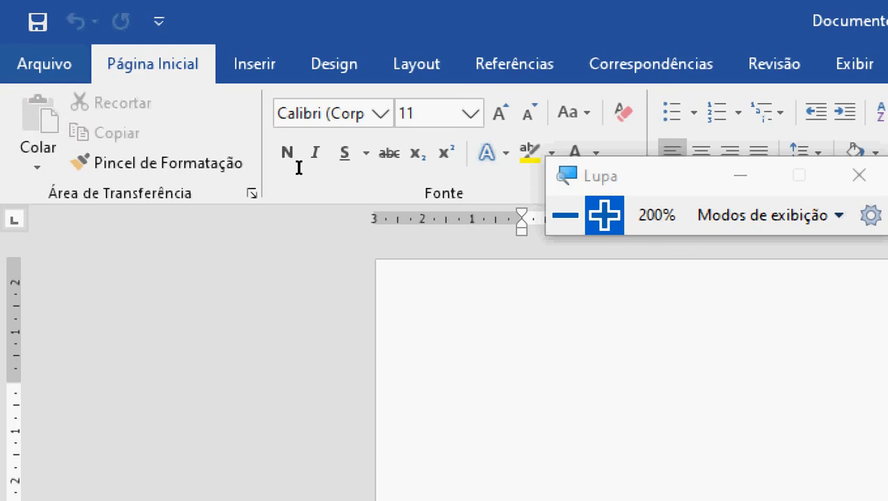
Enter the word "Teste" in the blank document and duplicate it by copy and paste onto a second line.
text(Teste)
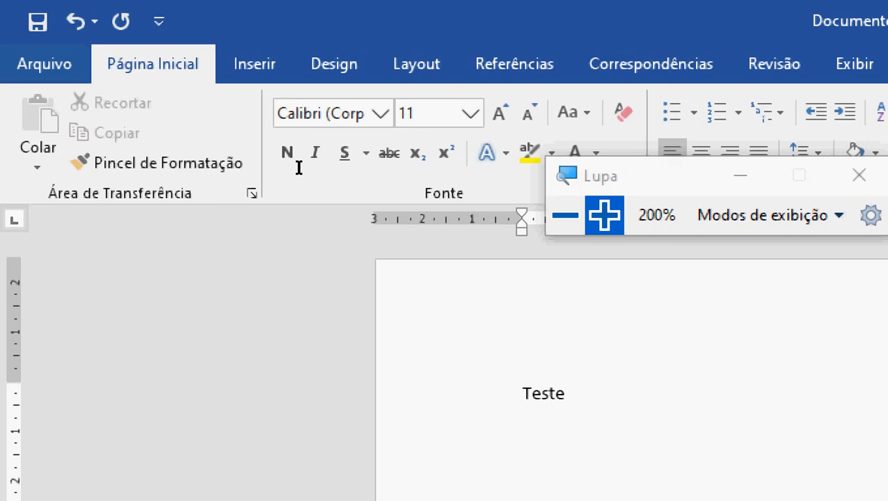
key(ctrl+a)
key(ctrl+c)
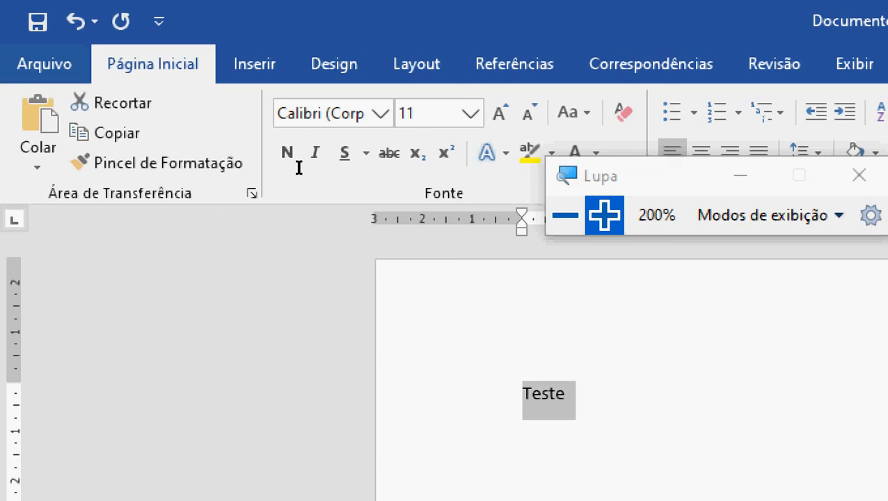
key(ctrl+v)
key(Return)
key(ctrl+v)
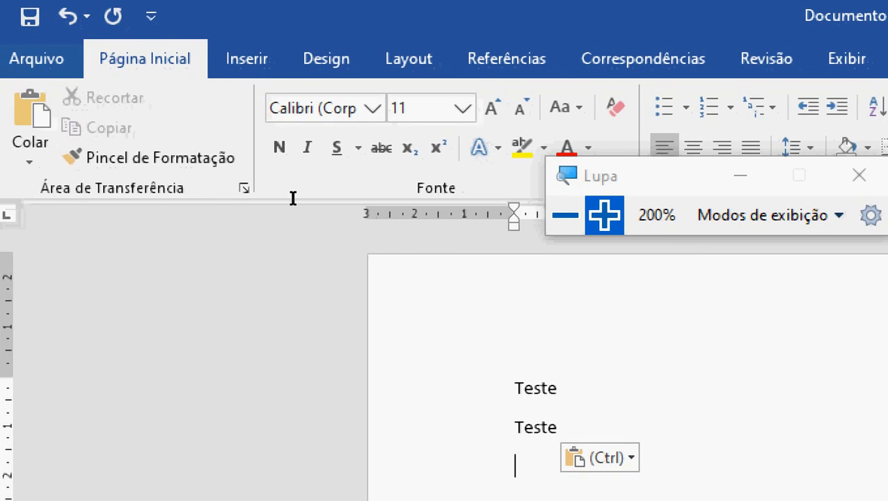
Format the first "Teste" line as bold, italic, underlined and red.
drag(277, 198, 259, 197)
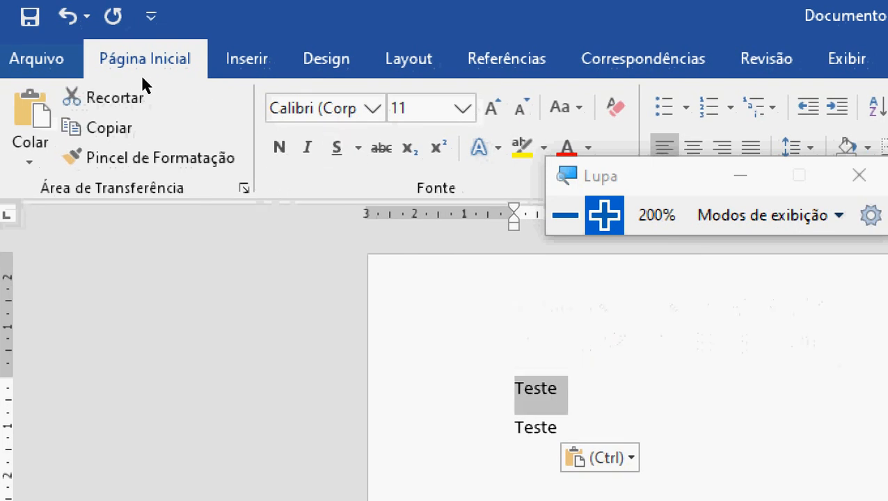
click(279, 148)
click(311, 153)
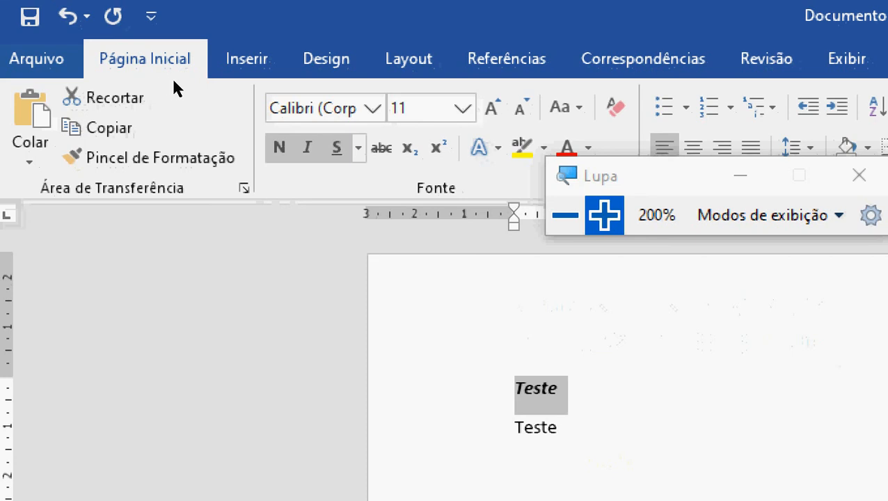
click(344, 153)
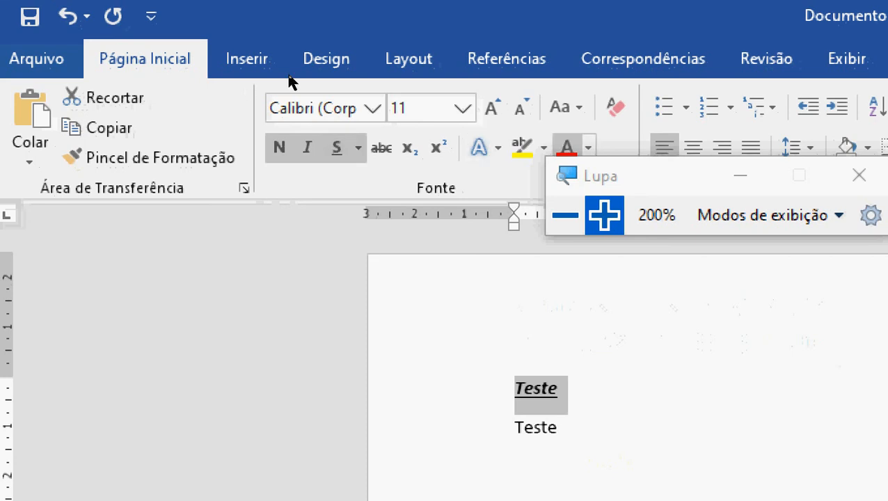
click(570, 147)
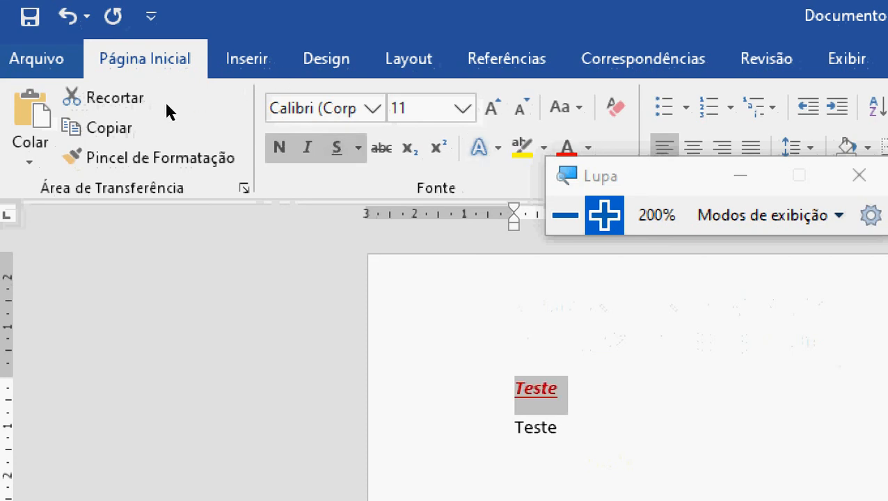
Set the first "Teste" line to the Algerian font at size 20.
click(372, 108)
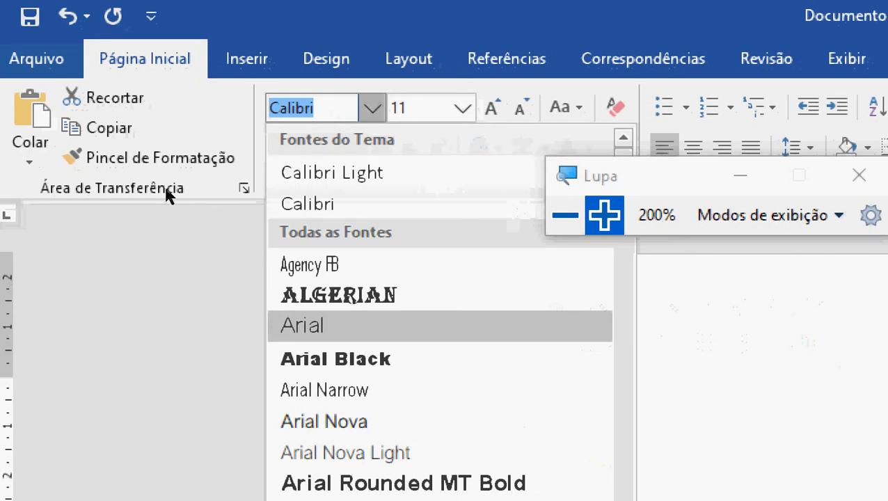
click(341, 295)
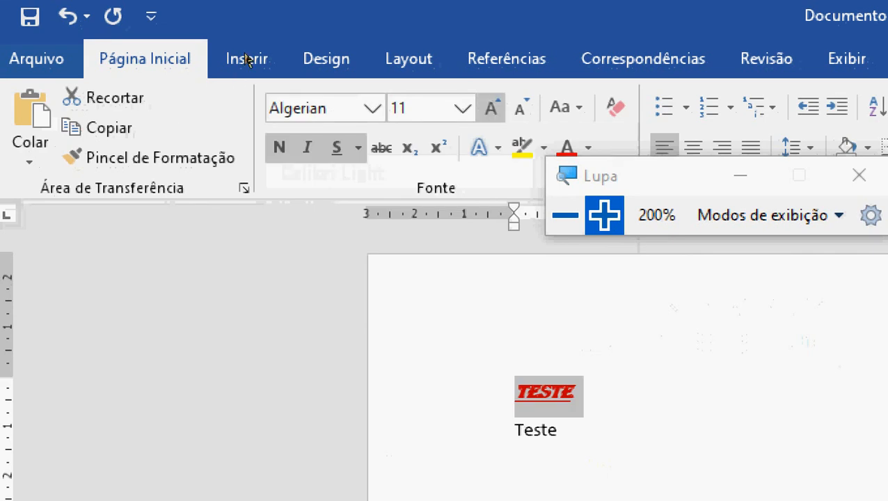
click(463, 108)
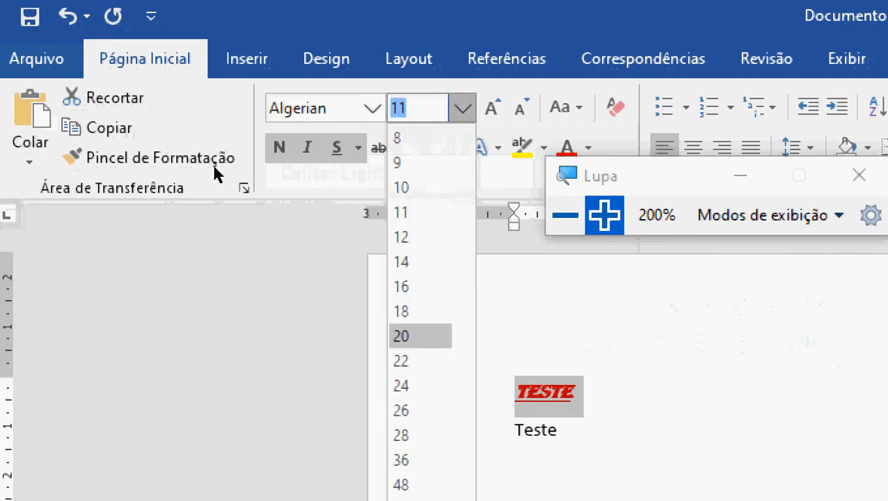
click(425, 335)
click(808, 412)
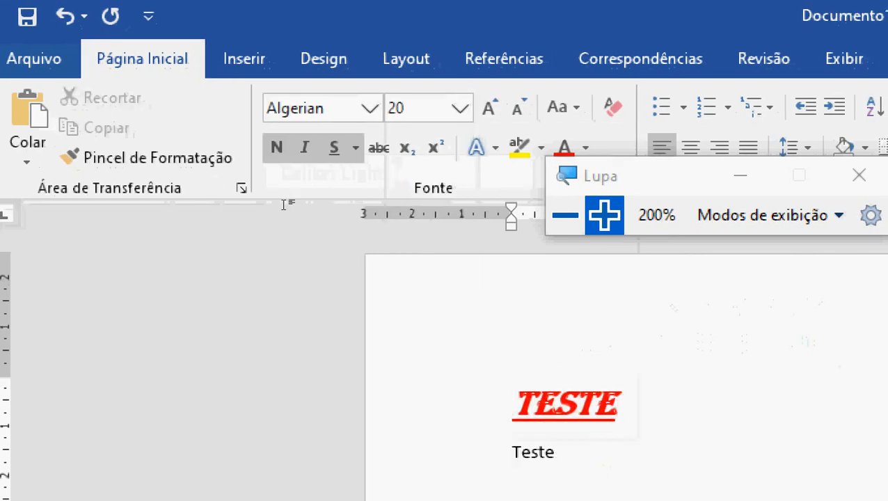
Copy the formatting of the first "Teste" line to the second one with the Format Painter.
drag(714, 402, 521, 409)
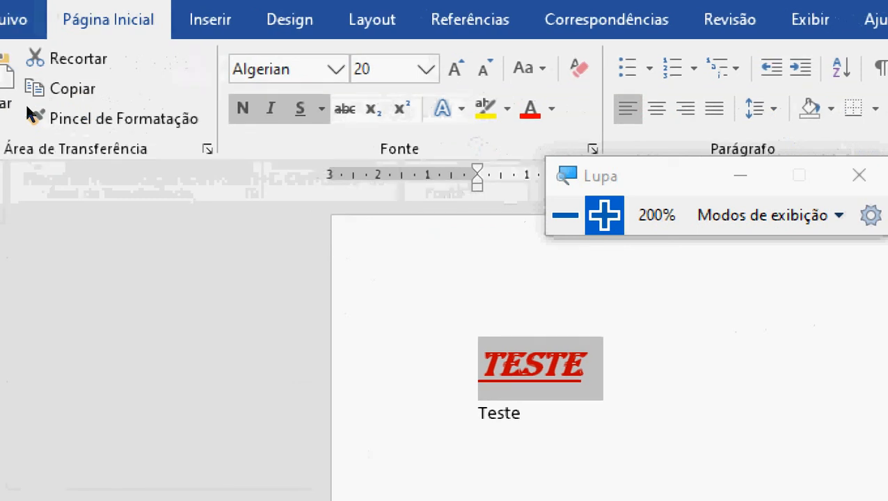
click(50, 124)
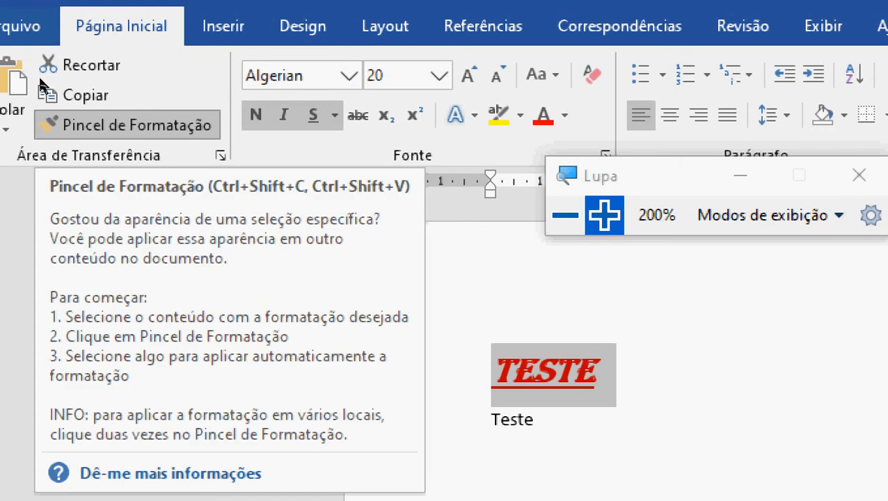
click(126, 124)
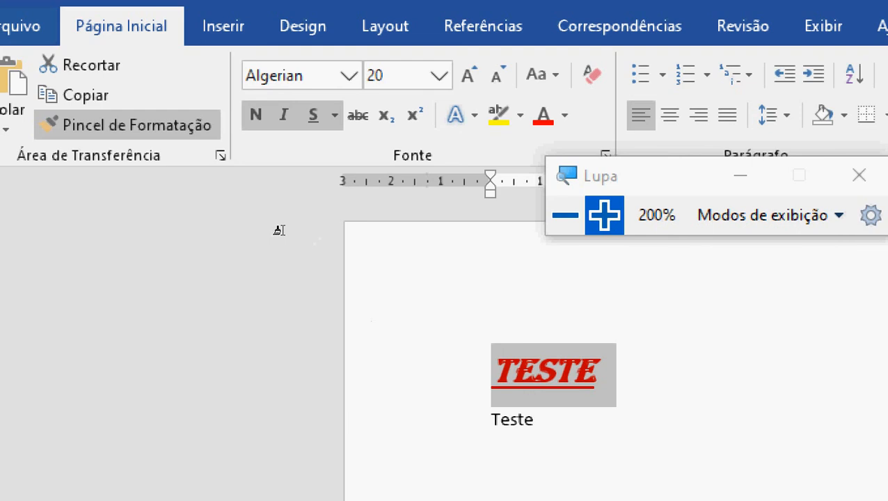
key(Down)
key(shift+Left)
key(shift+Left)
key(shift+Left)
key(shift+Left)
key(shift+Left)
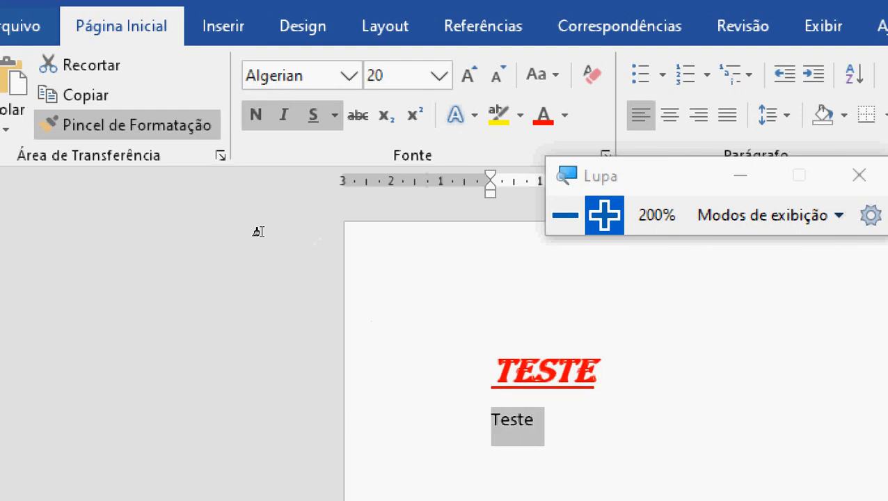
click(258, 231)
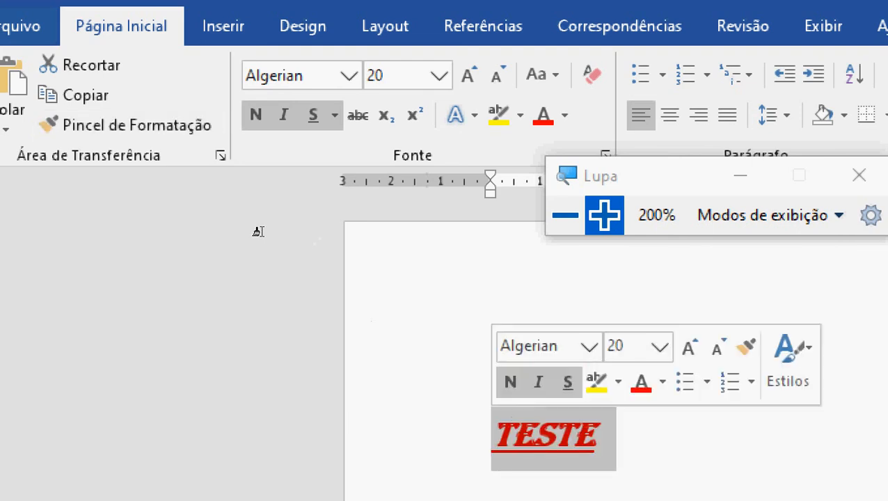
key(Right)
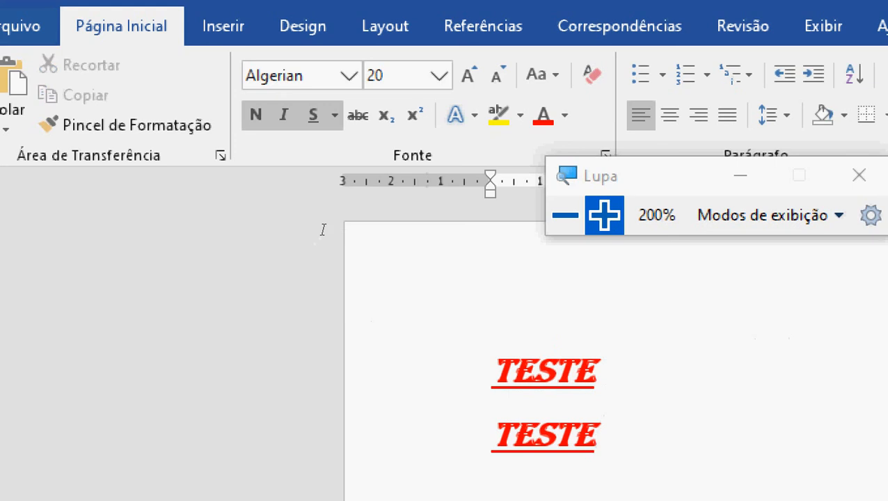
Add a third line reading "Esquema Concursos" without the special formatting of the lines above.
key(Return)
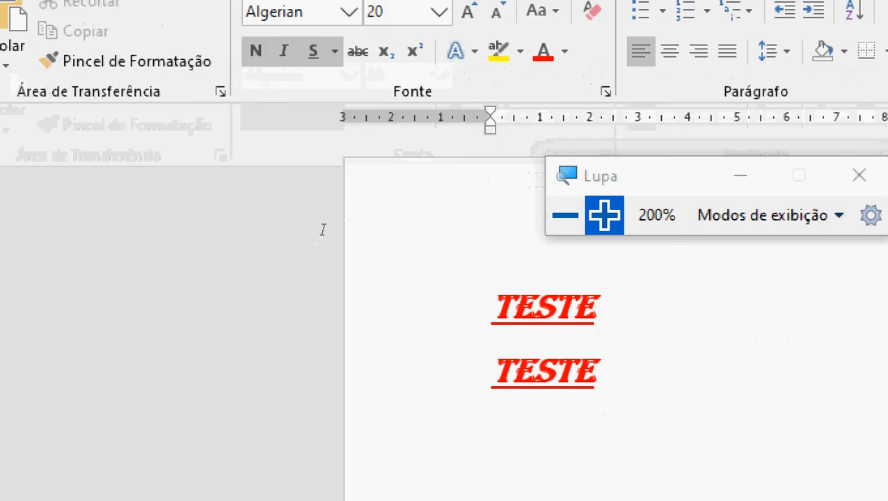
text(Esquema)
key(BackSpace)
key(ctrl+BackSpace)
click(307, 55)
text(Esquema Concursos)
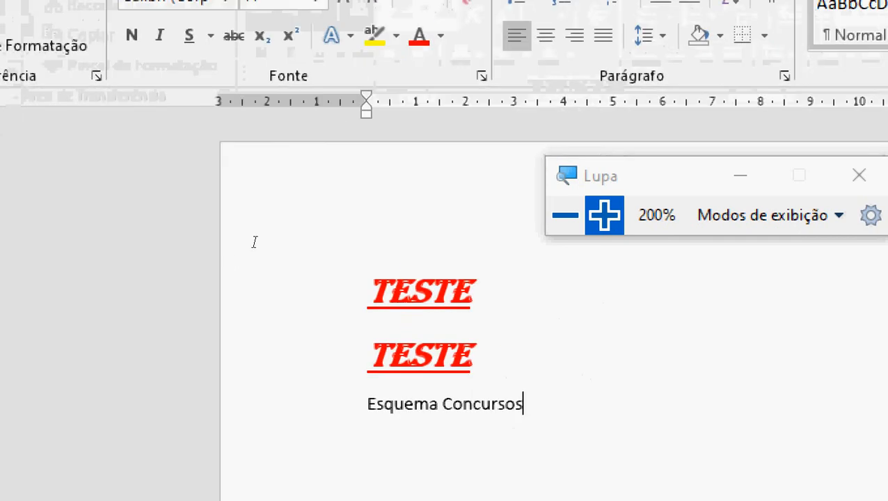
Apply the second "Teste" line's formatting to "Esquema Concursos" with the Format Painter.
drag(257, 232, 317, 237)
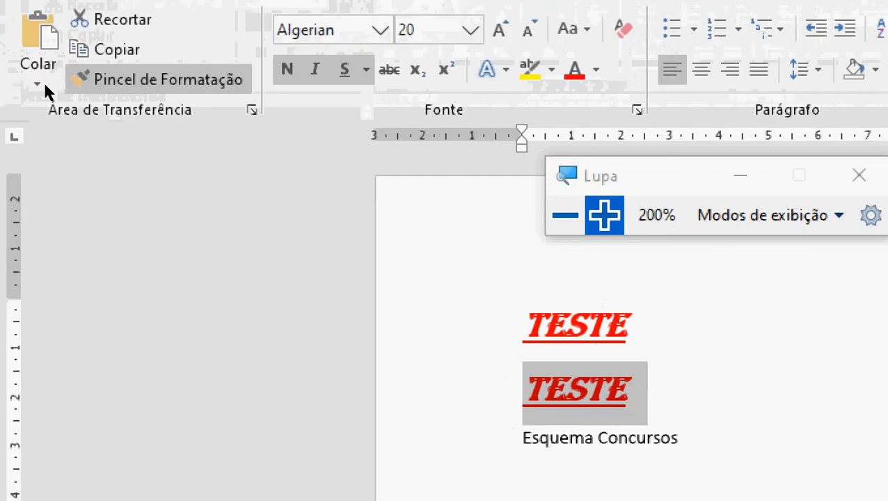
click(49, 45)
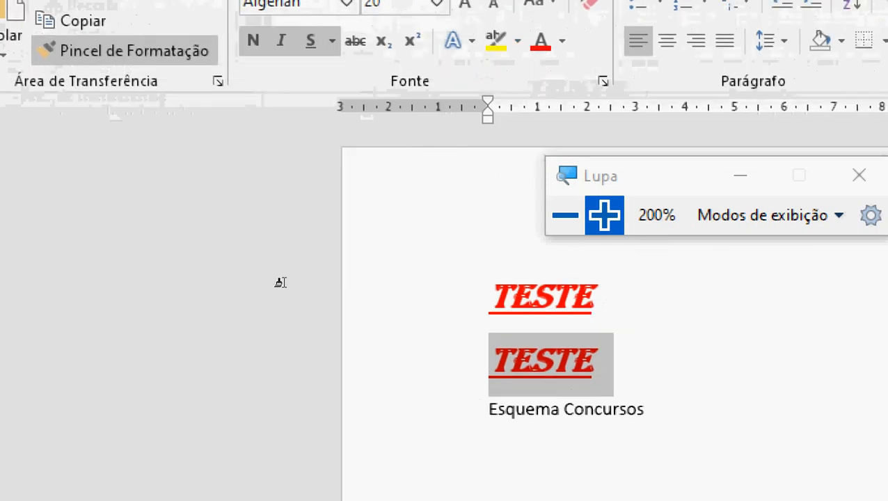
mouse_move(256, 264)
mouse_down()
mouse_move(328, 261)
mouse_move(493, 281)
mouse_up()
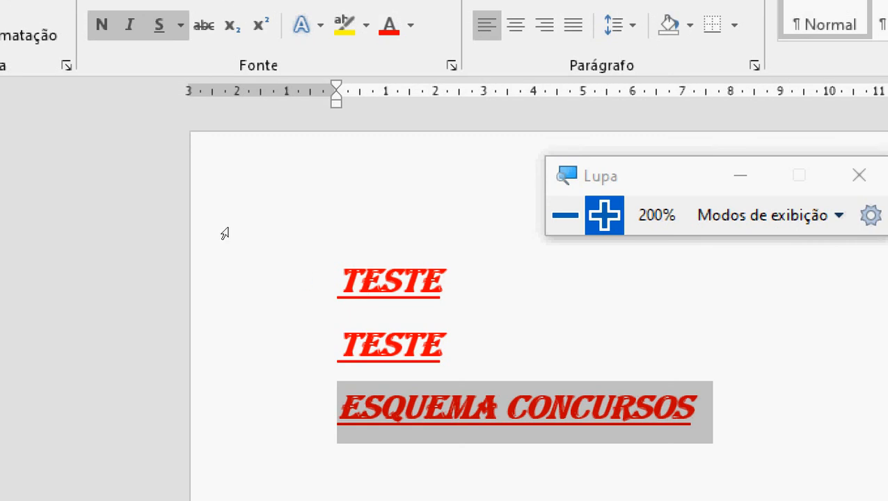
Delete all three formatted lines from the document.
key(Right)
key(shift+Up)
key(shift+Up)
key(shift+Up)
key(Delete)
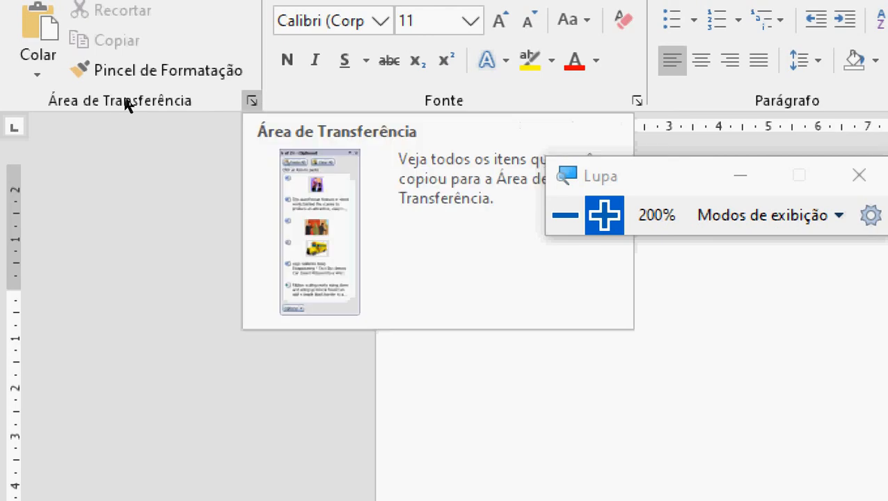
Show the list of items held in the Office clipboard and capture a screenshot of the screen into it.
click(251, 101)
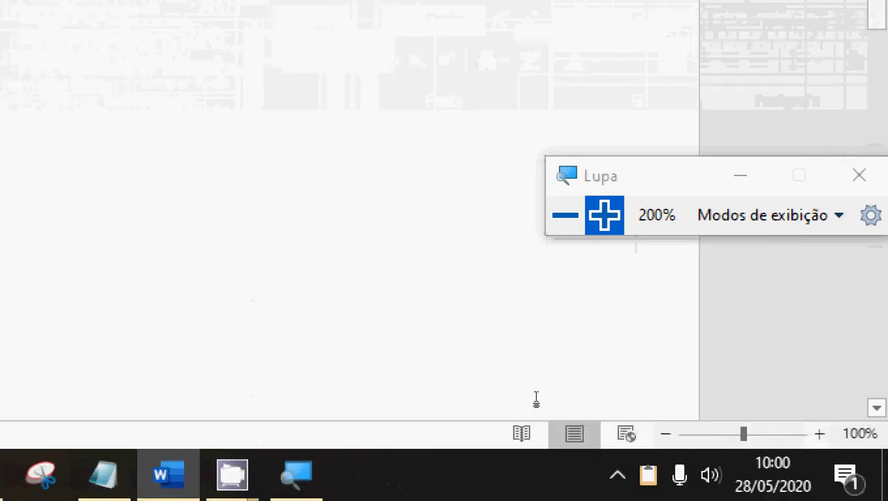
key(Print)
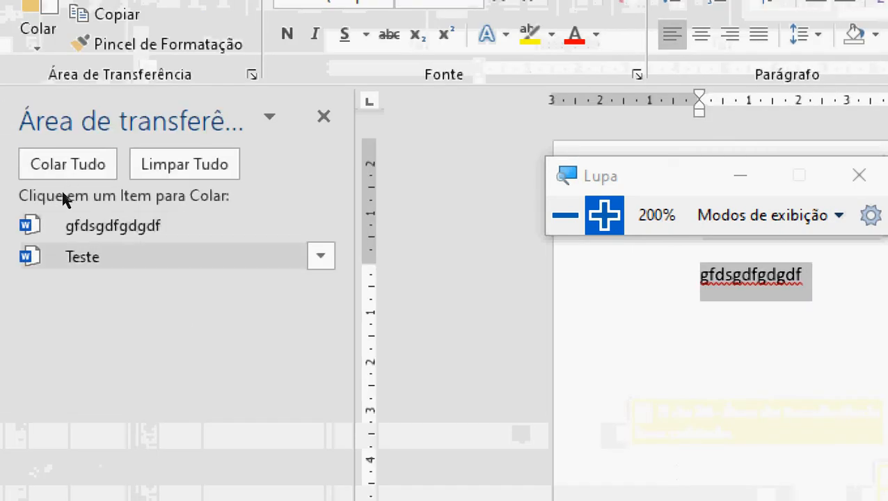
key(Print)
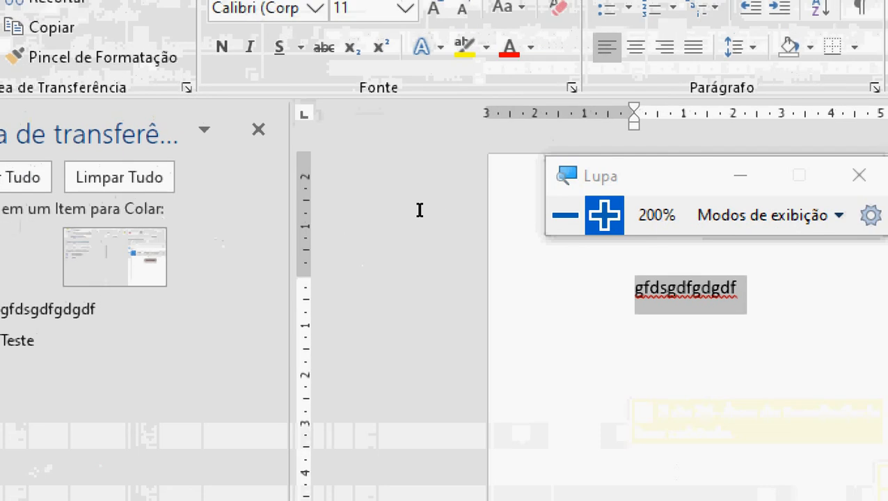
Clear the selected text and paste "Teste", "gfdsgdfgdgdf" and the screenshot from the clipboard items into the document.
key(Delete)
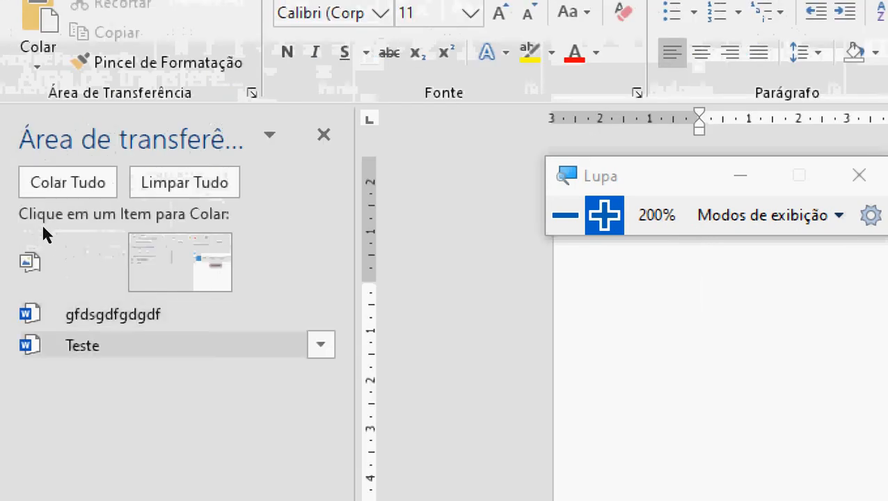
click(83, 345)
click(87, 315)
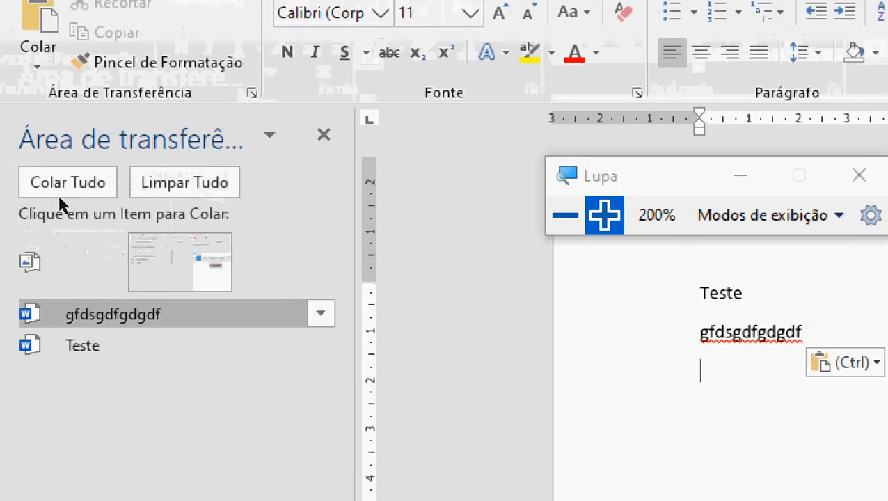
click(82, 261)
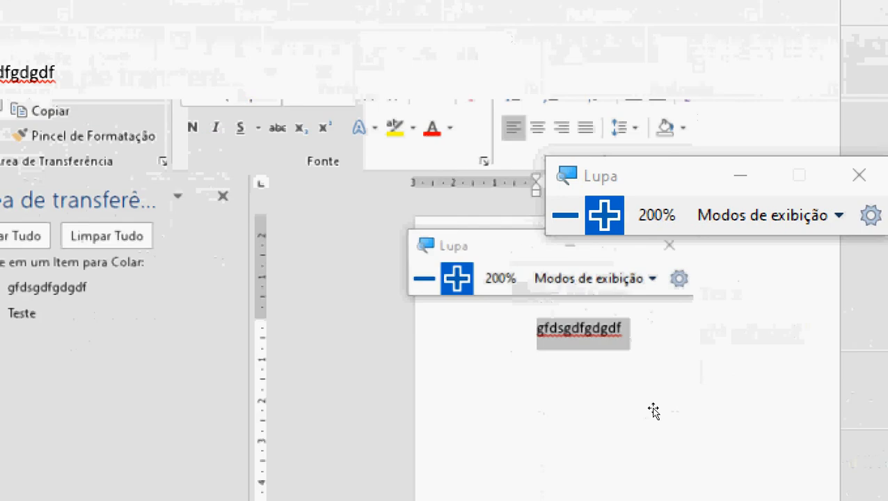
Delete all the pasted content from the document and close the clipboard item list.
key(ctrl+t)
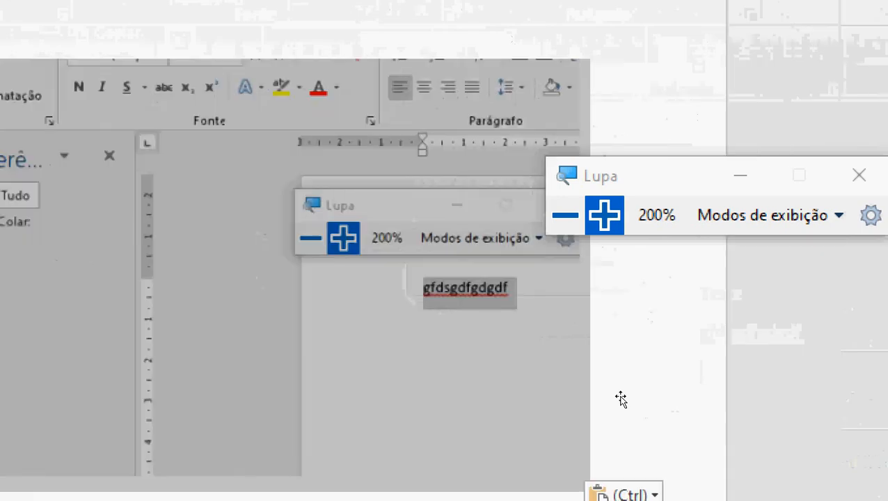
key(Delete)
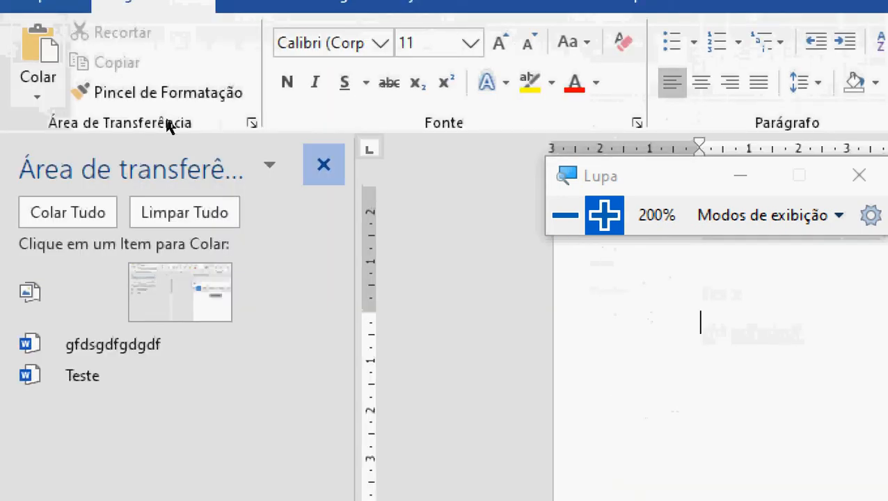
click(323, 165)
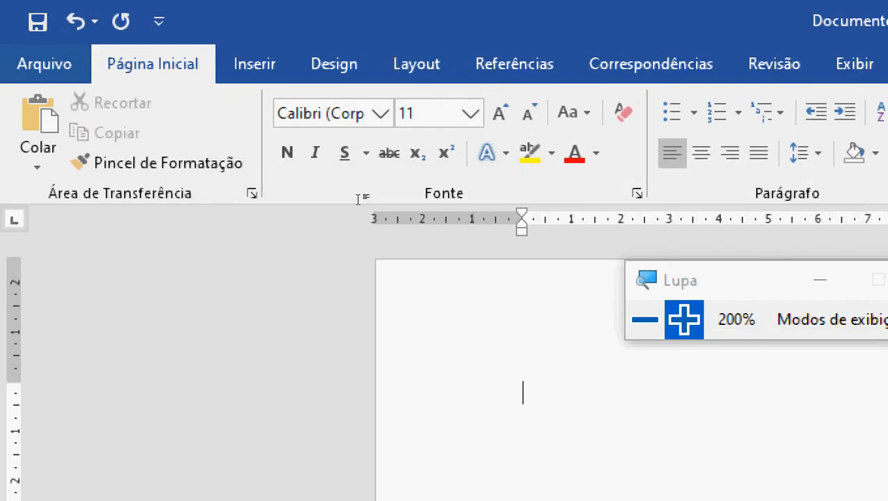
Enter "Esquema Concursos" in the empty document and make the whole text bold.
text(Esquema )
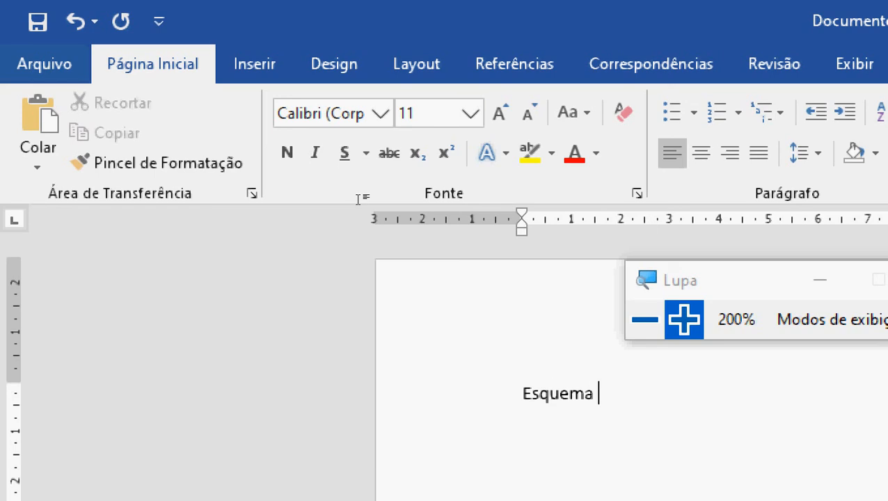
text(Concursos)
key(ctrl+a)
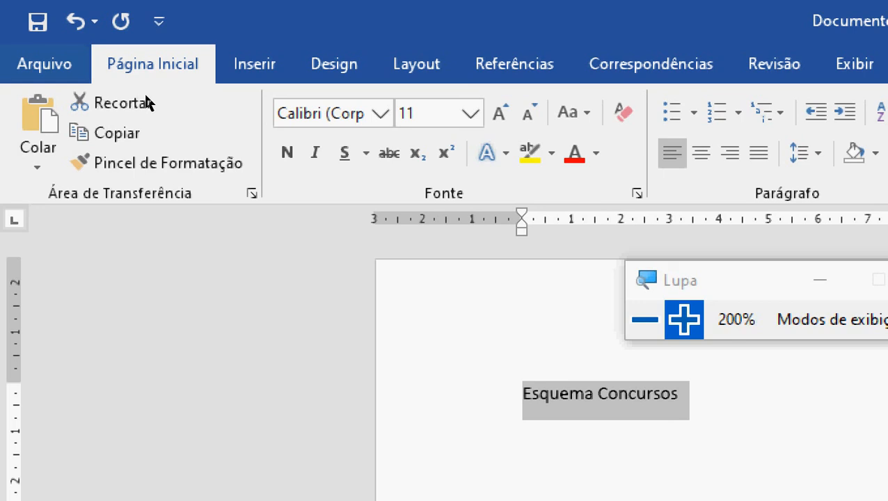
key(ctrl+n)
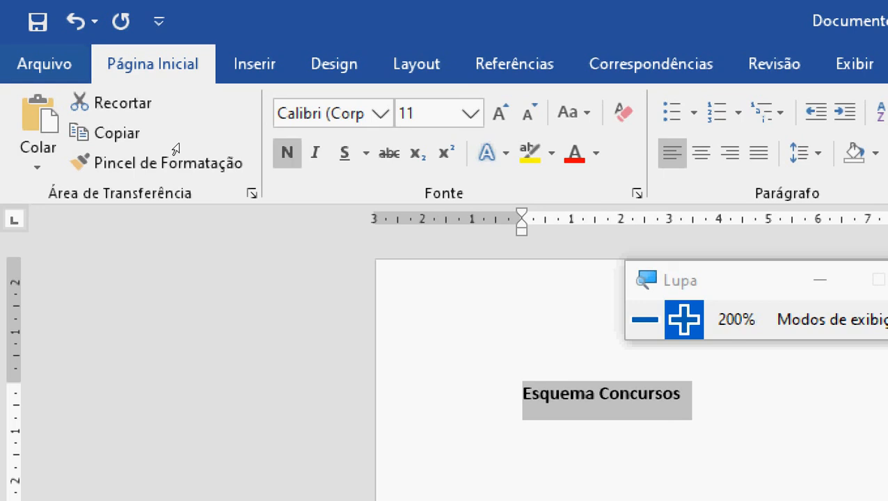
Remove the bold from "Esquema Concursos" and underline the text, after toggling italic on and off.
key(ctrl+n)
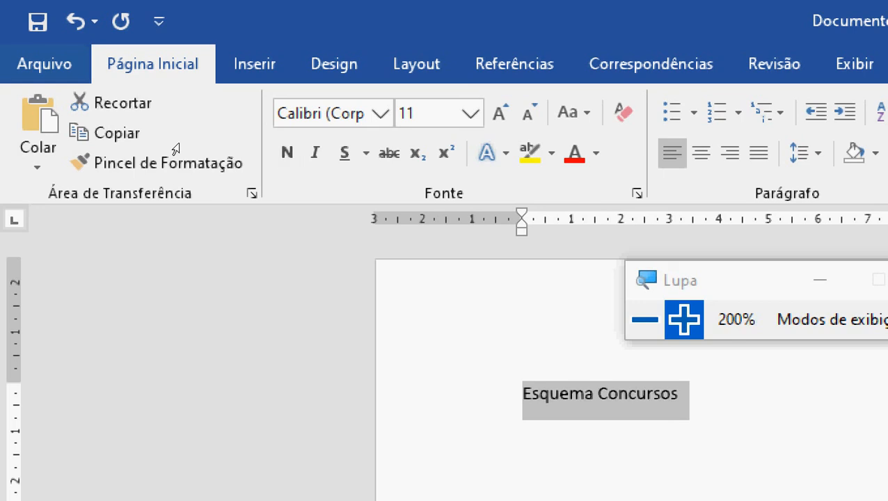
key(ctrl+i)
key(ctrl+i)
key(ctrl+s)
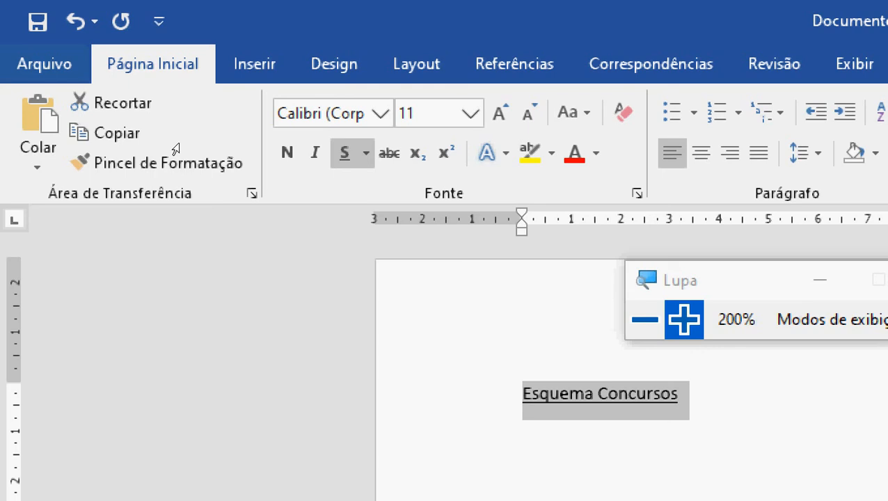
Enter "Caza" and "As casa é grande." without underline on separate lines below "Esquema Concursos".
click(502, 224)
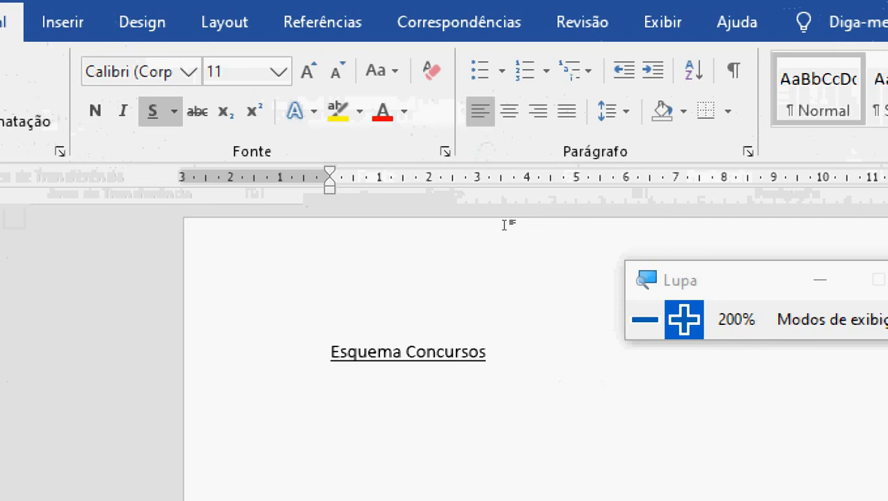
text(Ca)
key(BackSpace)
key(BackSpace)
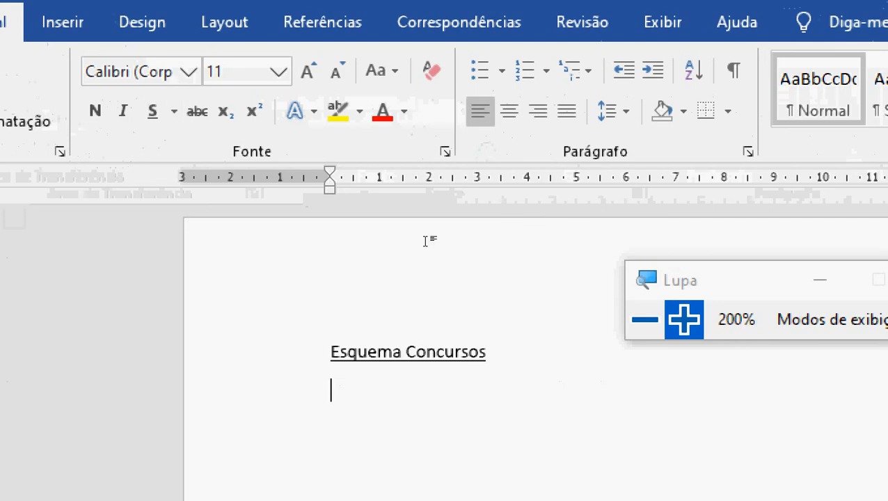
text(Caza)
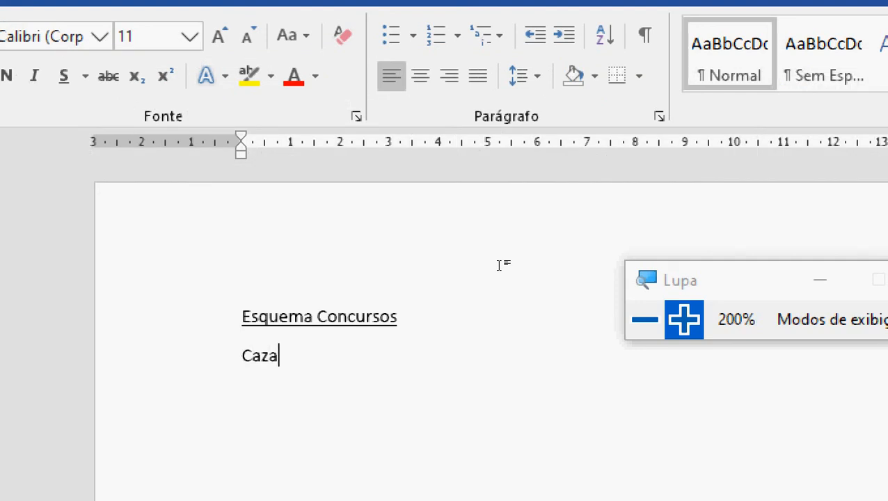
key(Return)
key(BackSpace)
text(As casa)
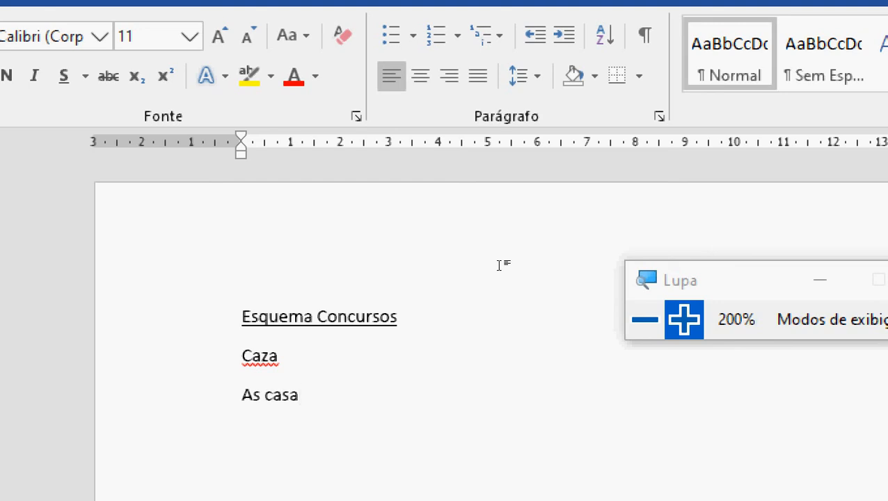
text( é grande.)
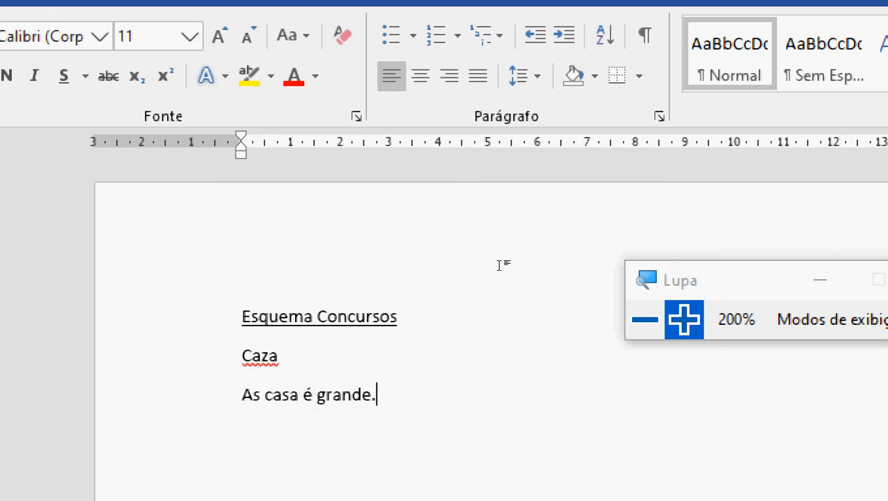
key(Return)
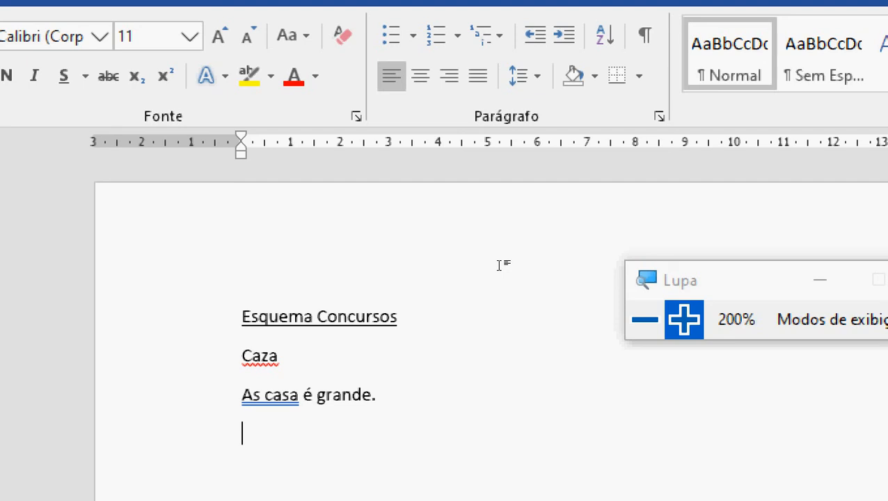
Correct the grammar of the last sentence so it reads "As casas são grandes.".
key(Up)
key(Right)
key(Right)
key(Right)
key(Right)
key(Right)
key(Right)
key(Right)
text(s)
key(shift+Right)
text(são)
key(Right)
key(Right)
key(Right)
key(Right)
key(Right)
key(Right)
key(Right)
text(s)
key(Right)
key(Return)
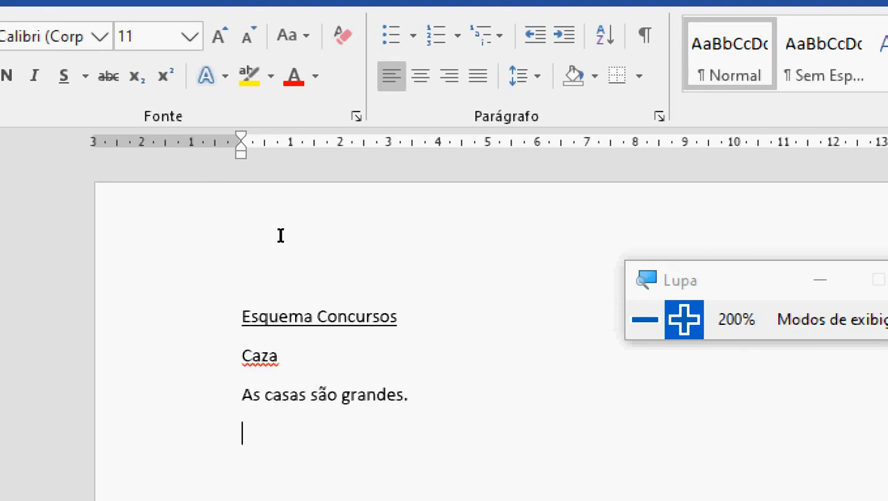
Preview several underline styles on the word "casas" and apply the wavy one (Ondulado).
double_click(283, 394)
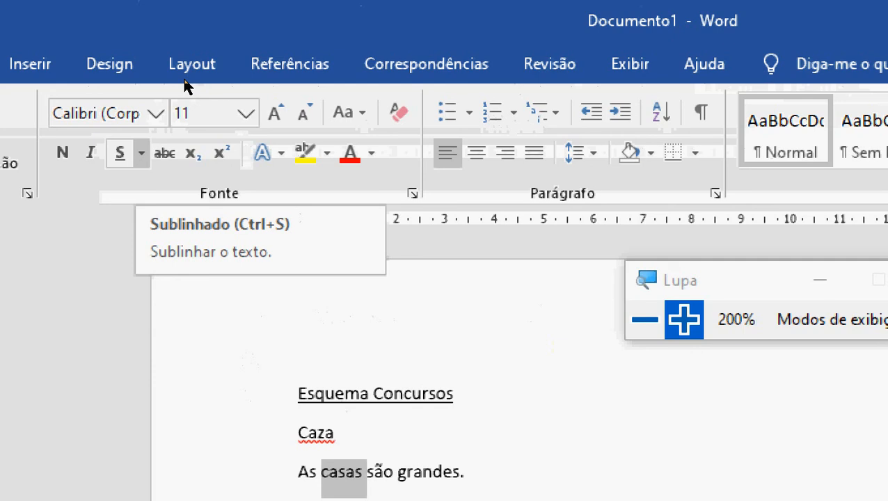
click(141, 153)
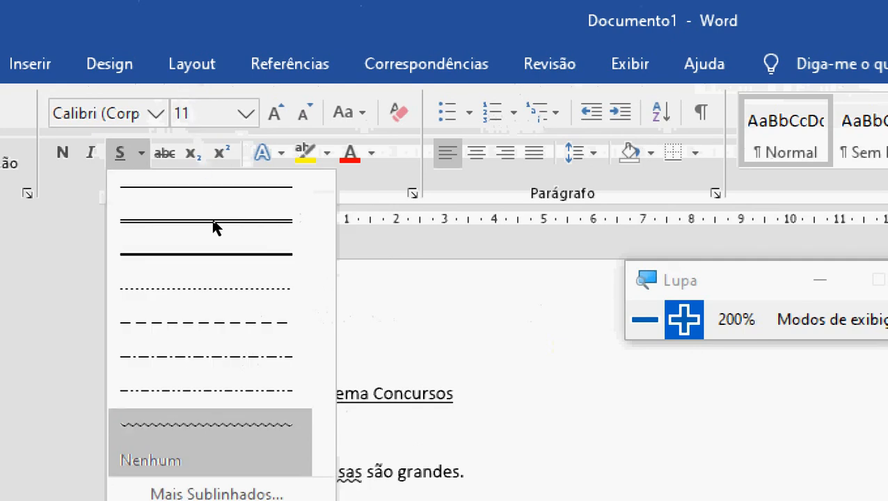
key(Up)
key(Up)
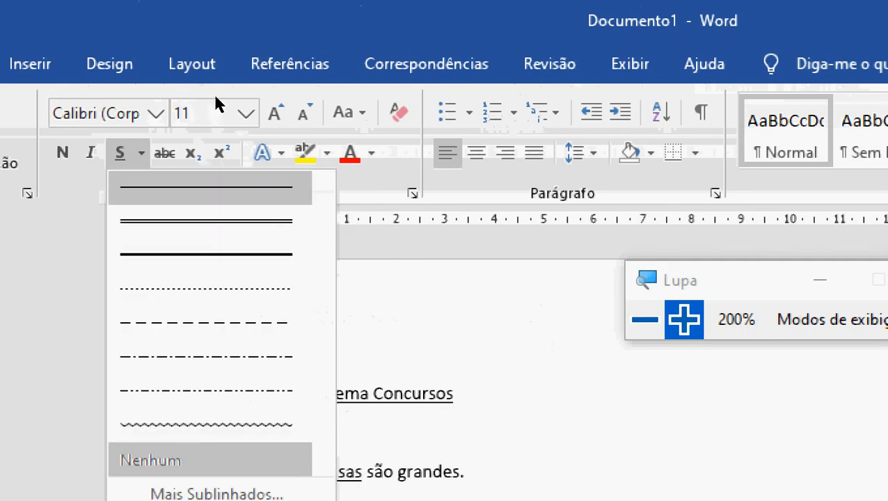
key(Down)
key(Down)
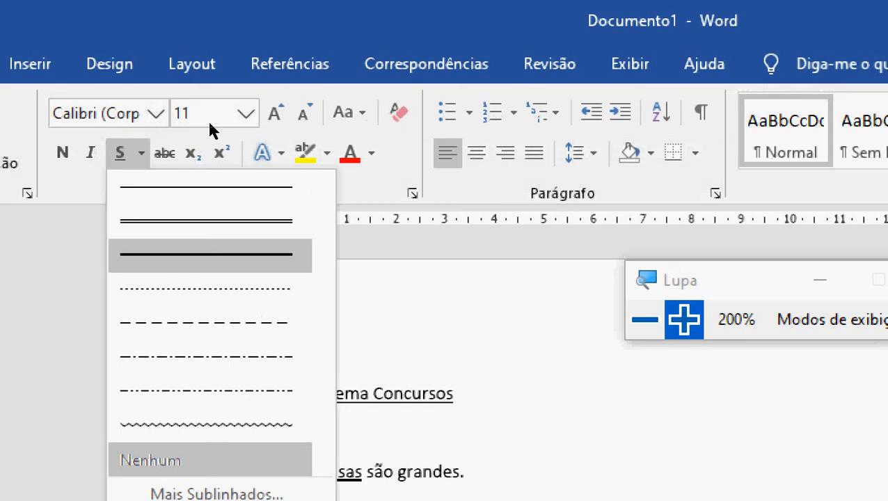
key(Down)
key(Down)
key(Down)
key(Down)
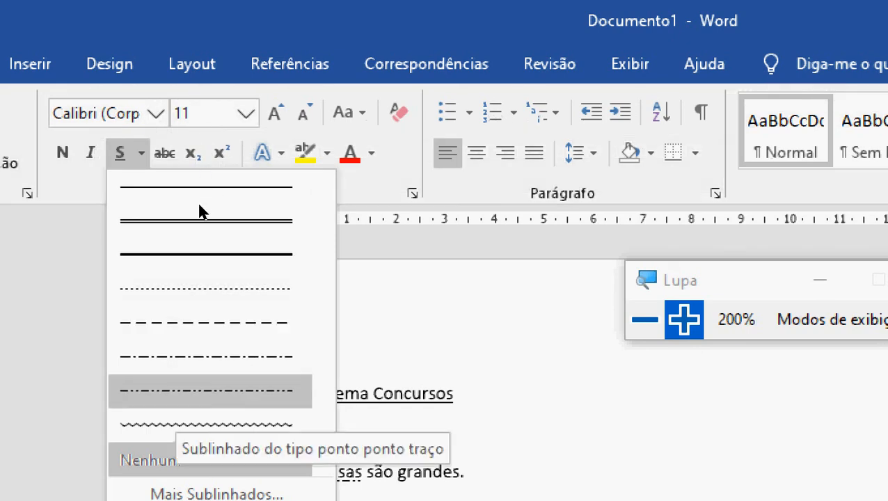
key(Down)
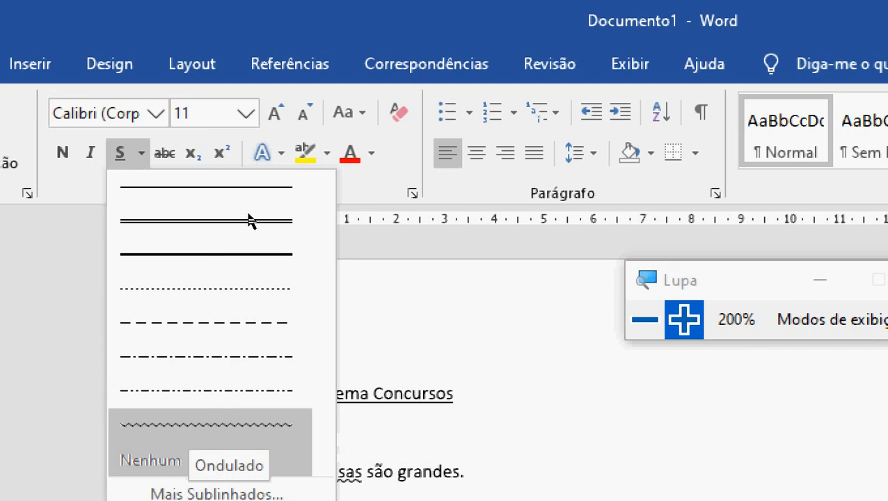
key(Return)
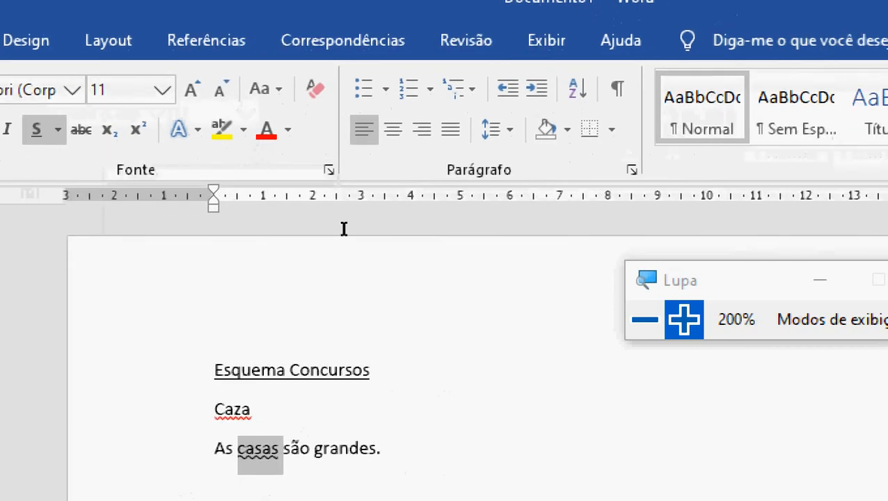
Display the list of available fonts and close it without choosing one.
key(Up)
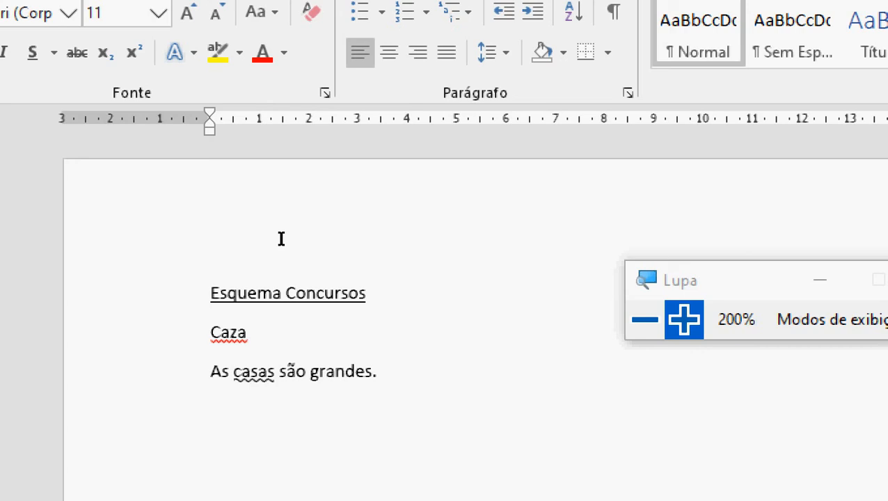
drag(234, 373, 274, 372)
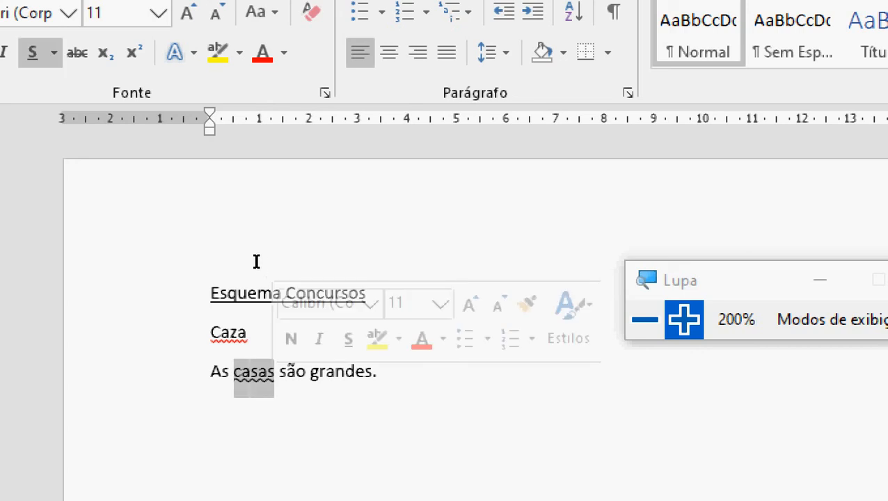
click(391, 252)
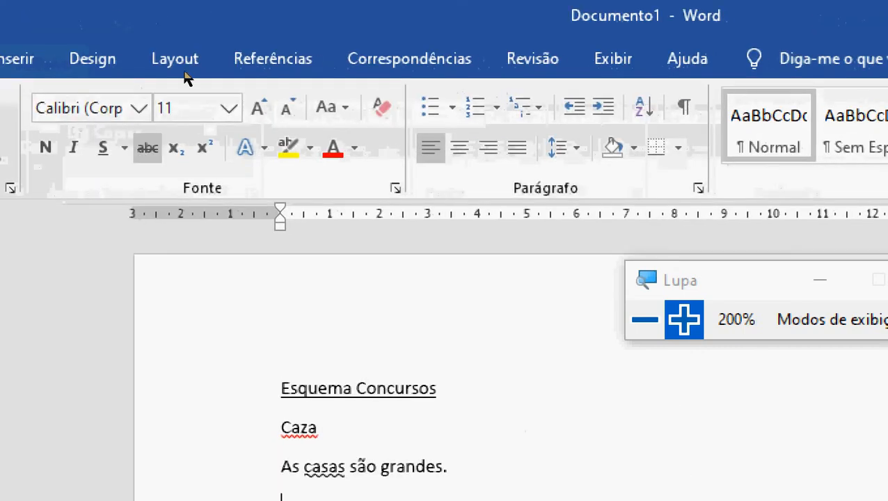
click(139, 108)
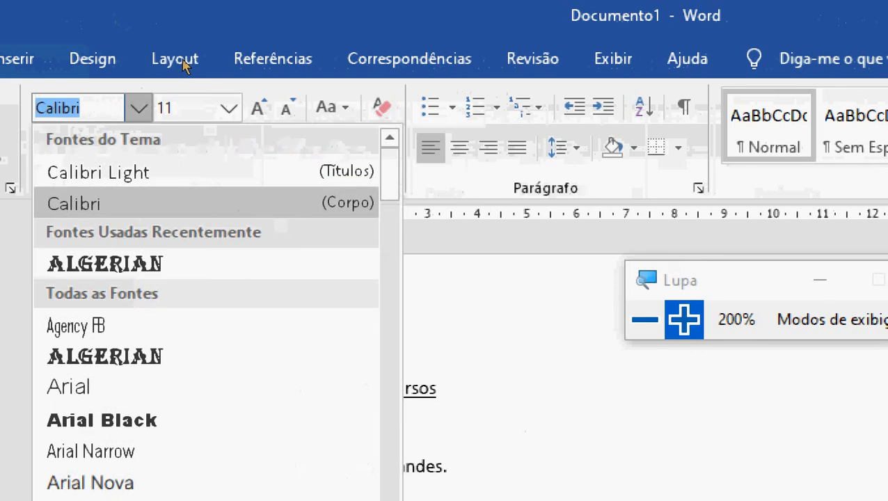
click(139, 109)
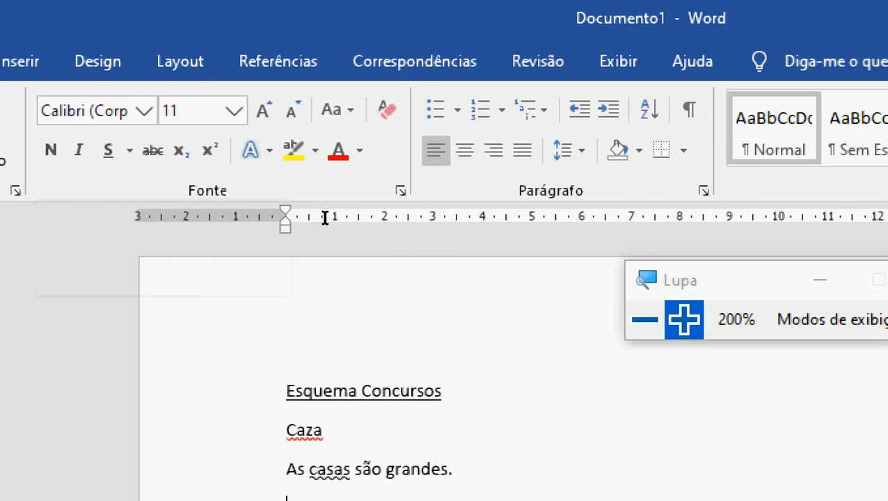
Delete the "Caza" and "As casas são grandes." lines, leaving only "Esquema Concursos".
drag(338, 235, 255, 200)
key(Delete)
key(ctrl+s)
key(ctrl+s)
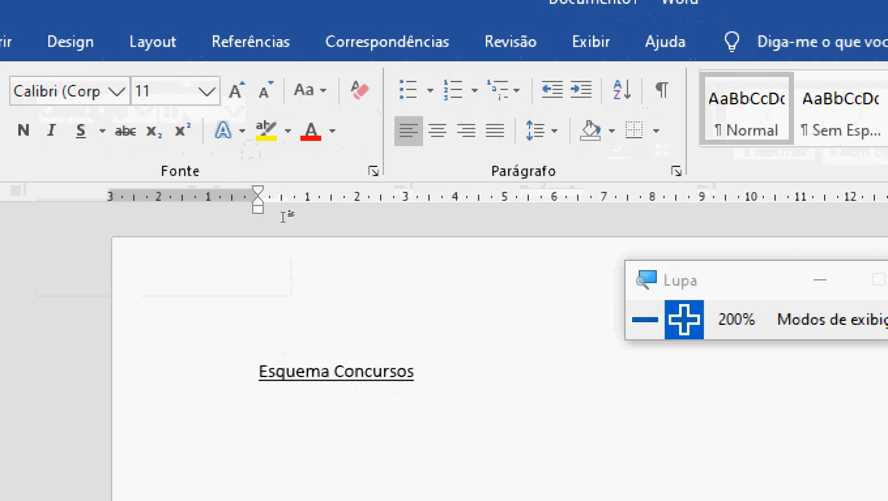
Select the "Esquema Concursos" line and enlarge its font step by step to size 26.
key(shift+Up)
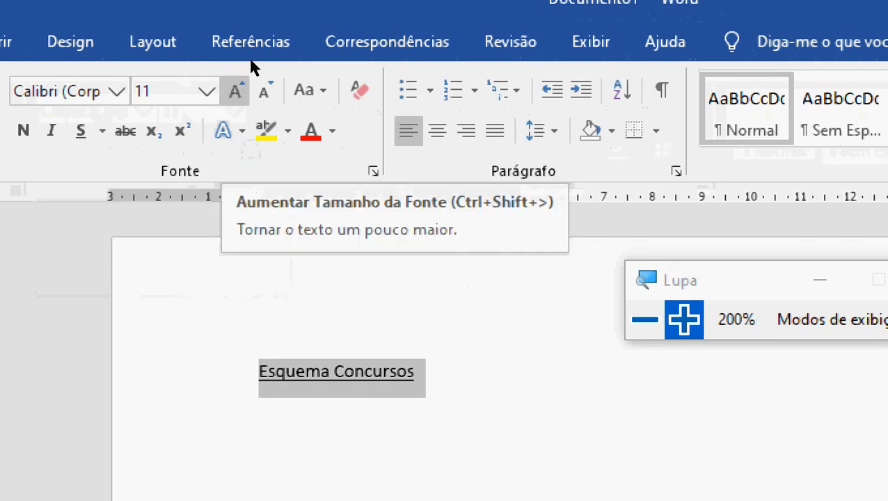
key(ctrl+shift+greater)
key(ctrl+shift+greater)
key(ctrl+shift+greater)
key(ctrl+shift+greater)
key(ctrl+shift+greater)
key(ctrl+shift+greater)
key(ctrl+shift+greater)
key(ctrl+shift+greater)
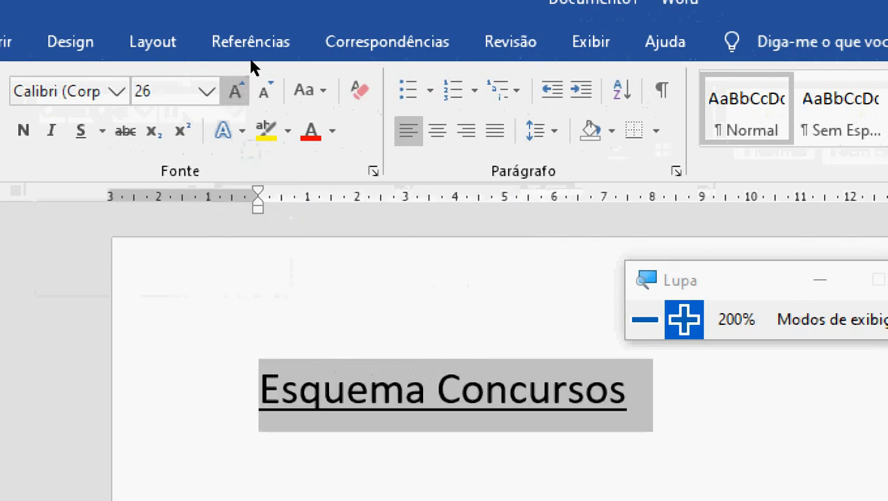
Shrink the selected text's font step by step to size 14.
click(264, 86)
click(264, 86)
click(263, 87)
click(263, 86)
click(264, 87)
click(264, 86)
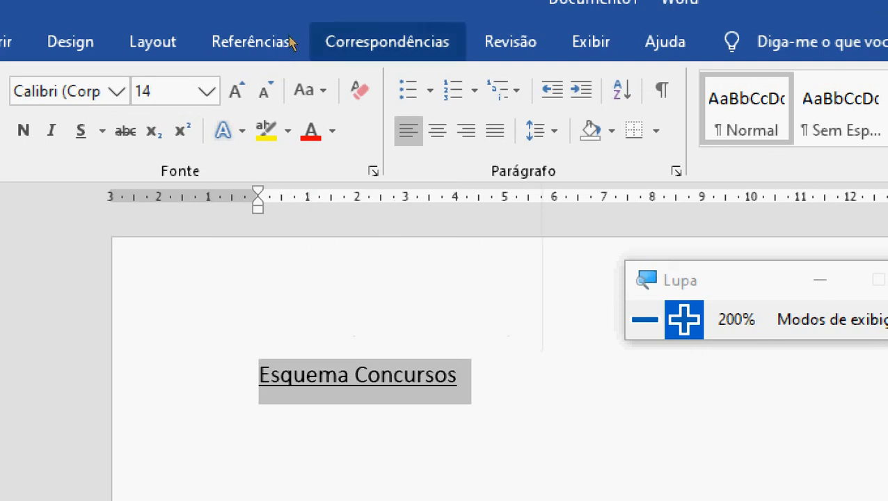
Change "Esquema Concursos" to sentence case, with only the first letter of the sentence capitalized.
click(304, 90)
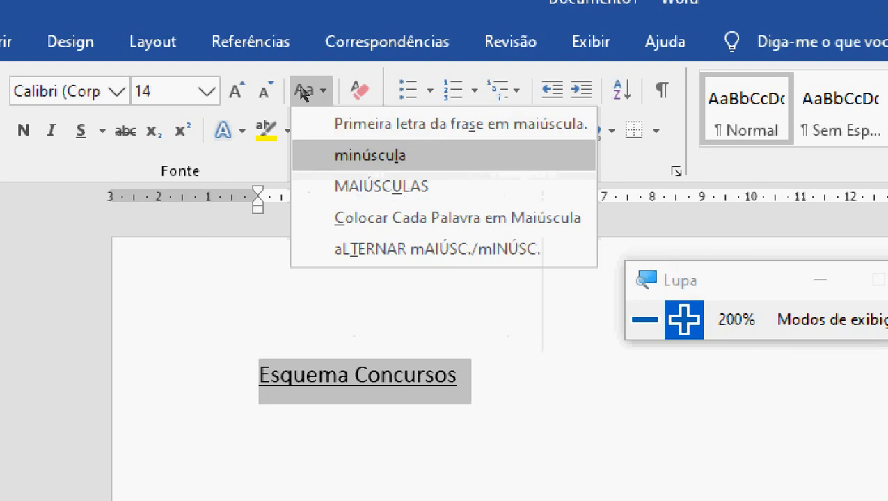
key(Down)
key(Up)
key(Up)
key(Up)
key(Up)
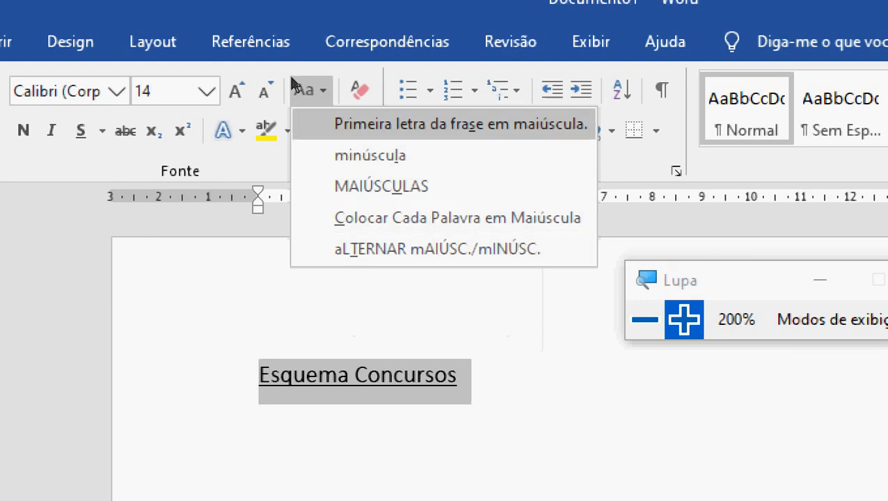
key(Return)
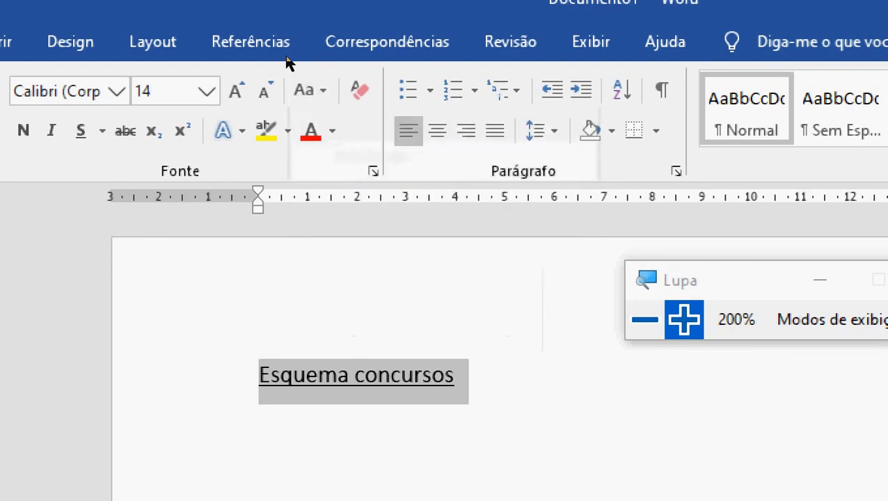
Change the selected text to all lowercase with the change-case options.
click(293, 90)
key(Down)
key(Down)
key(Return)
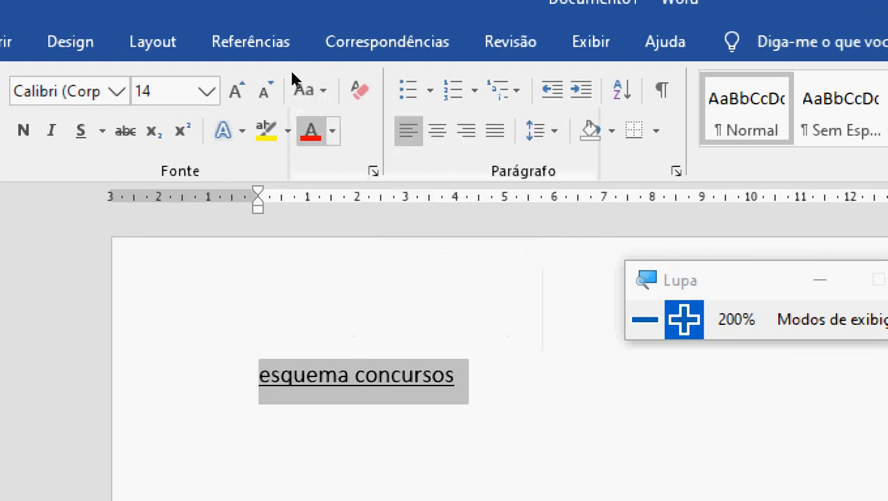
Change the selected text to all uppercase, then delete it and undo the deletion.
click(299, 94)
key(Down)
key(Down)
key(Return)
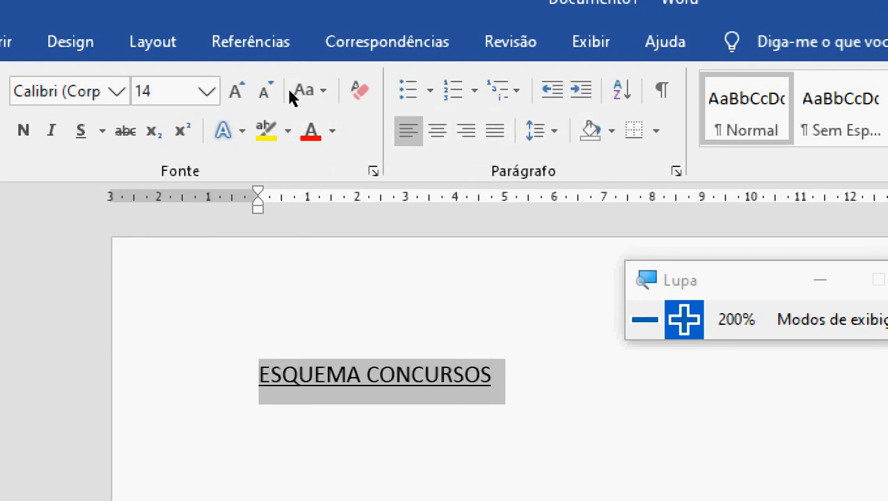
key(Delete)
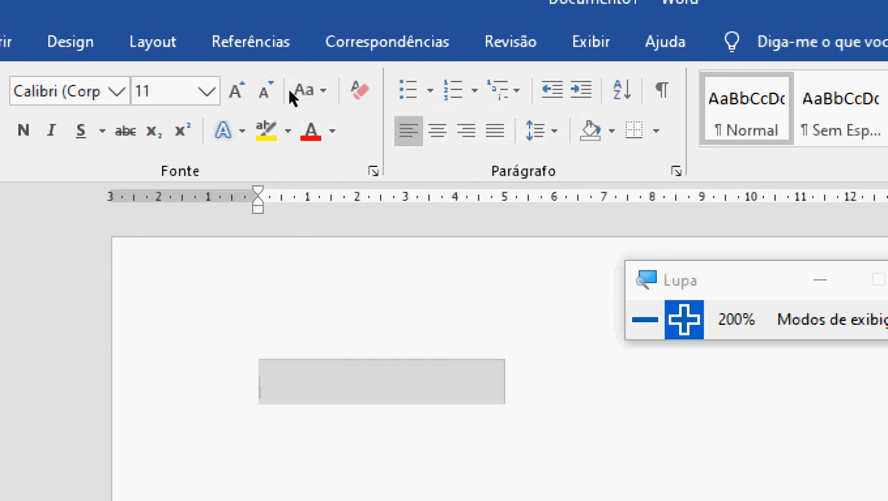
key(ctrl+z)
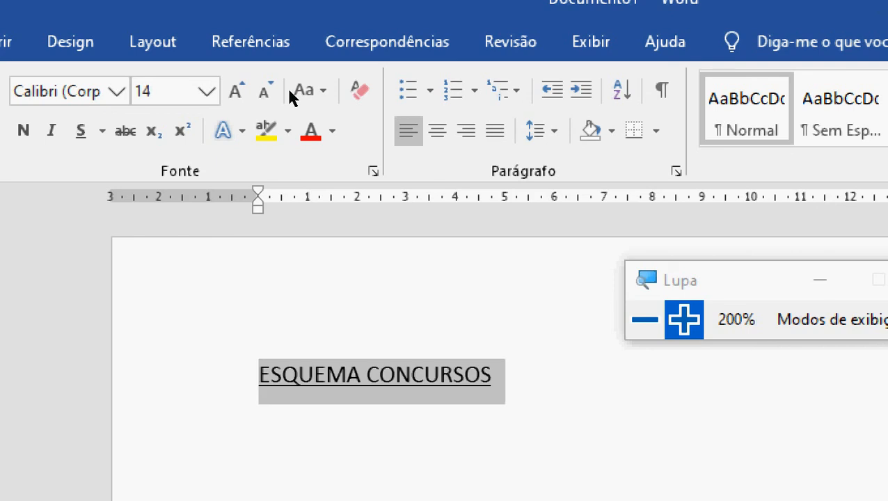
Cycle the selected text repeatedly through the letter-case variants, ending on all lowercase "esquema concursos".
key(shift+F3)
key(shift+F3)
key(shift+F3)
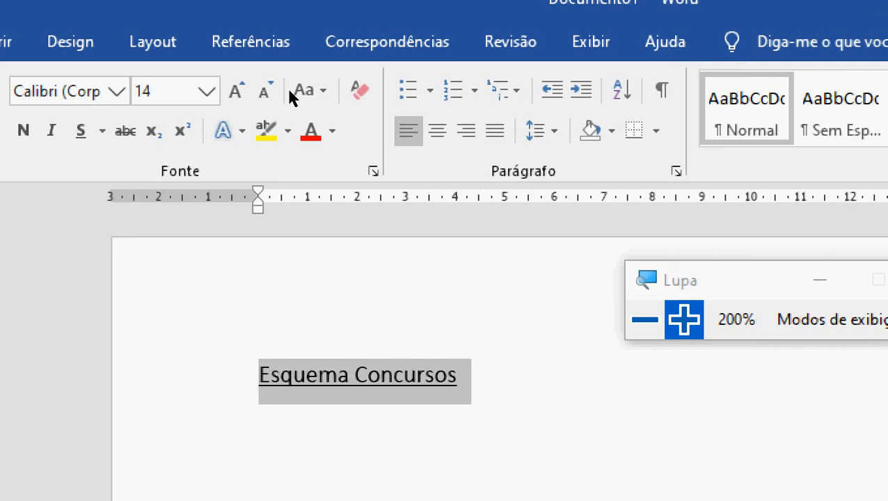
key(shift+F3)
key(shift+F3)
key(shift+F3)
key(shift+F3)
key(shift+F3)
key(shift+F3)
key(shift+F3)
key(shift+F3)
key(shift+F3)
key(shift+F3)
key(shift+F3)
key(shift+F3)
key(shift+F3)
key(shift+F3)
key(shift+F3)
key(shift+F3)
key(shift+F3)
key(shift+F3)
key(shift+F3)
key(shift+F3)
key(shift+F3)
key(shift+F3)
key(shift+F3)
key(shift+F3)
key(shift+F3)
key(shift+F3)
key(shift+F3)
key(shift+F3)
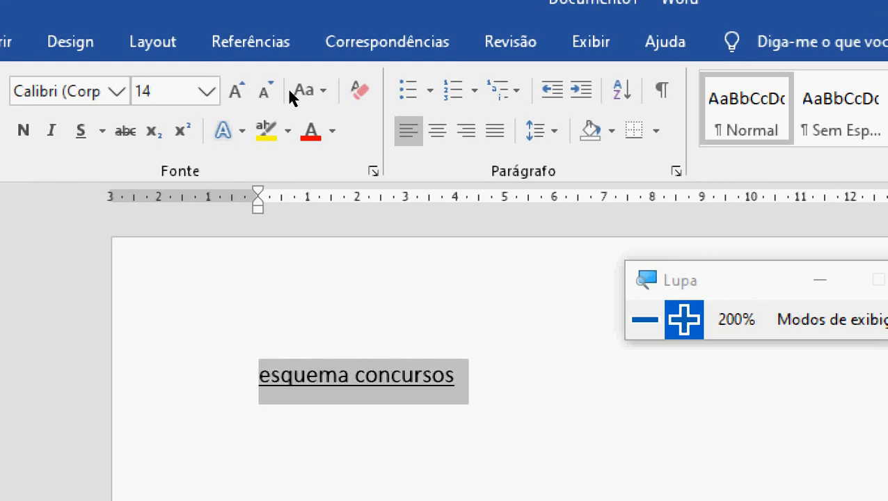
Clear all formatting from the selected text "esquema concursos".
click(293, 90)
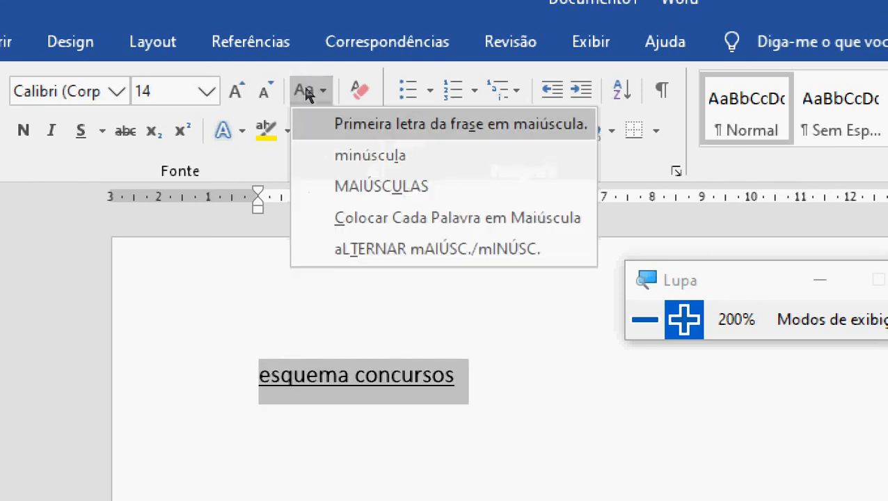
click(387, 192)
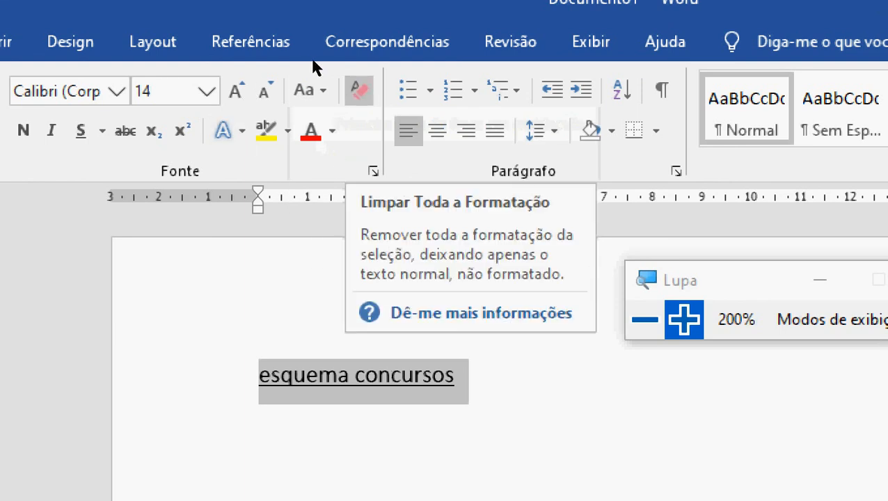
click(359, 89)
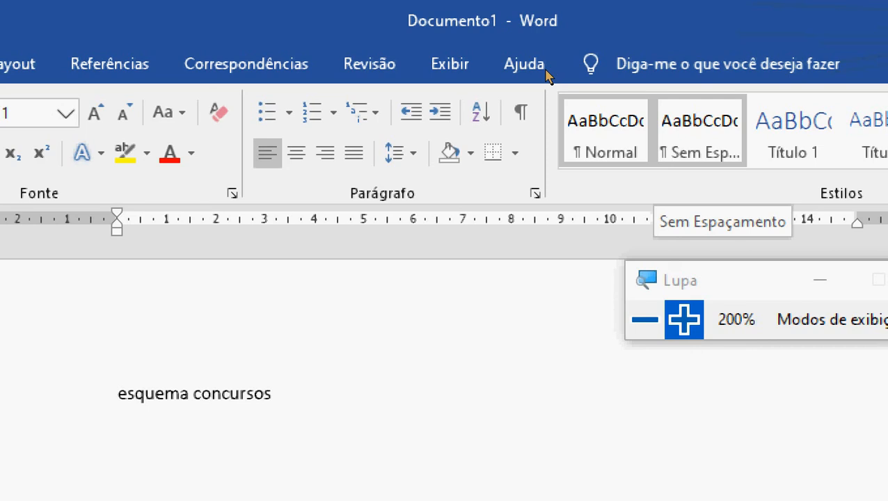
Add a new line with the text "2X10" below "esquema concursos".
key(ctrl+a)
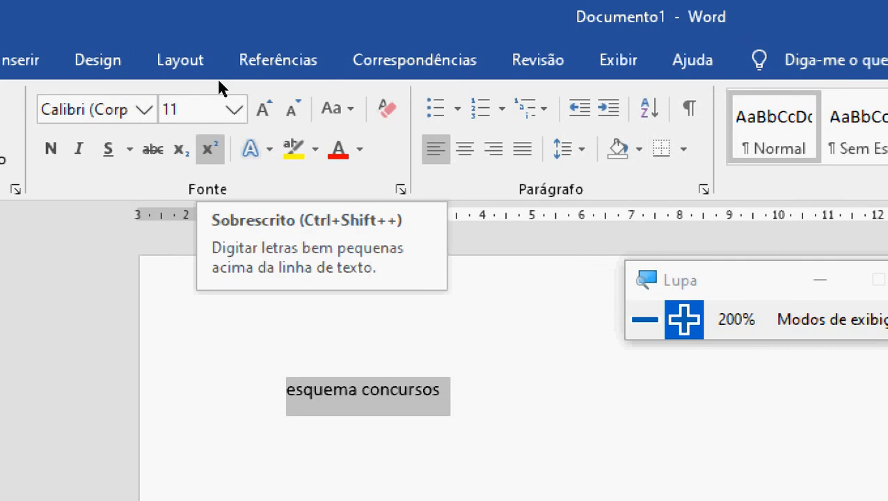
click(477, 202)
key(Return)
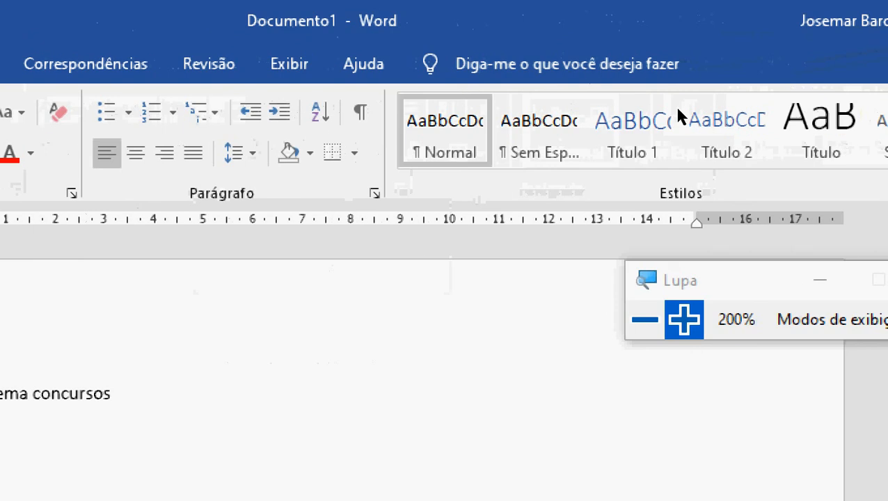
text(2)
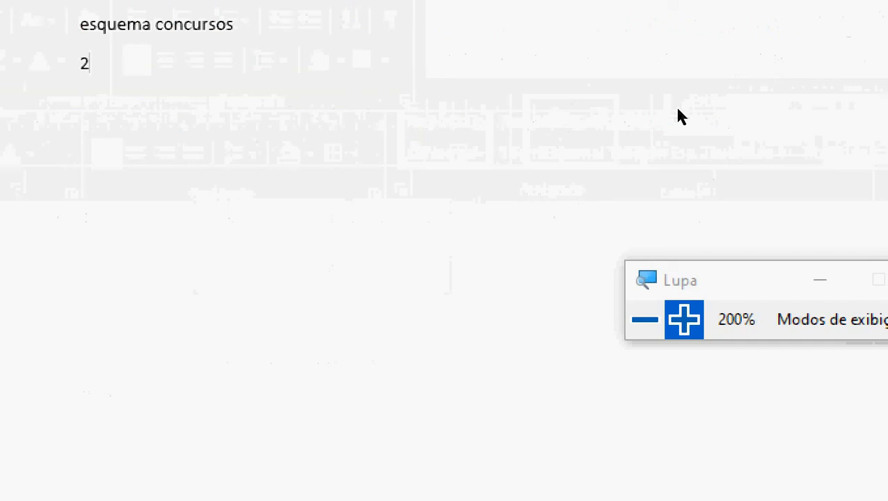
text(X10)
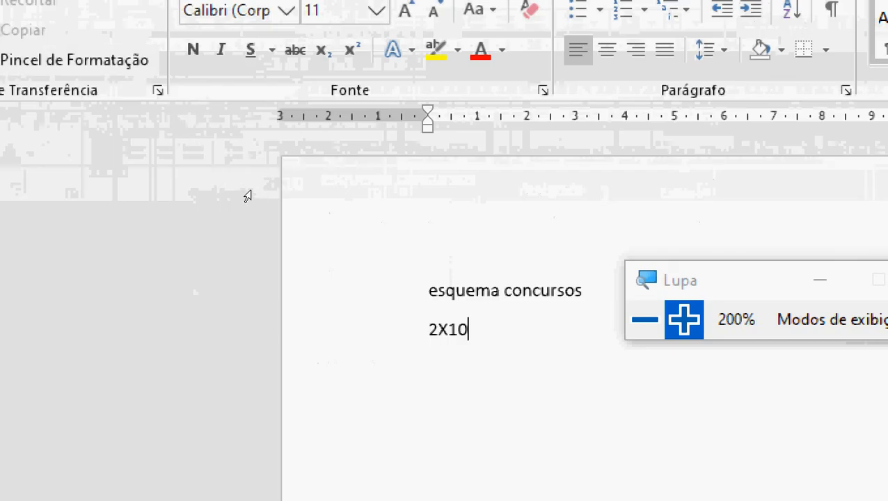
Format the 2 at the start of "2X10" as superscript.
click(264, 224)
key(shift+Left)
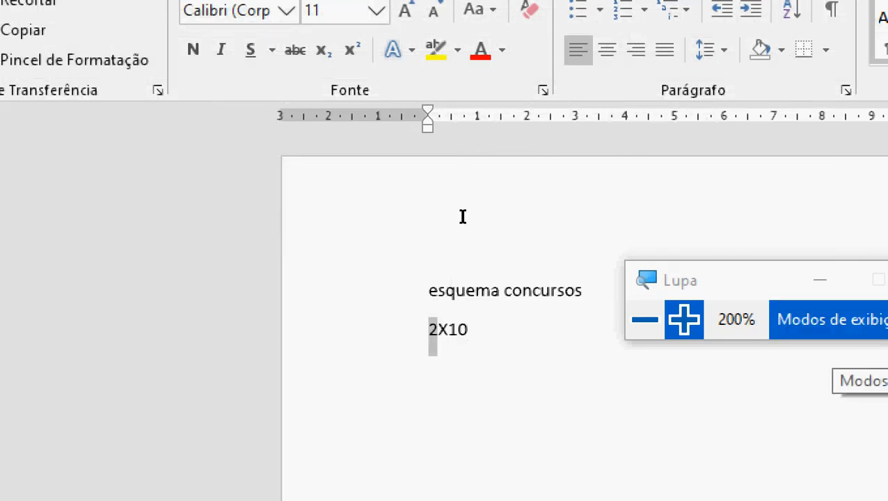
key(ctrl+shift+equal)
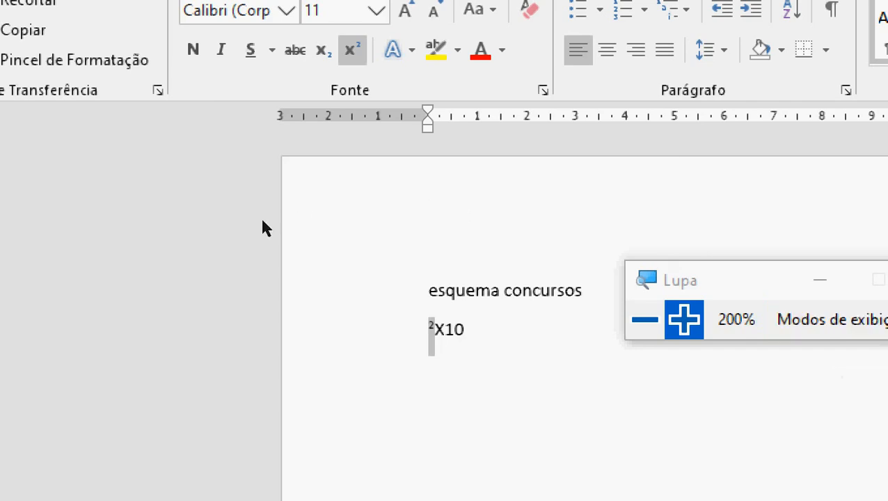
Format the 10 after the X as subscript and switch subscript off at the end of the line.
mouse_move(270, 217)
mouse_down()
mouse_move(279, 220)
mouse_move(269, 220)
mouse_up()
click(282, 218)
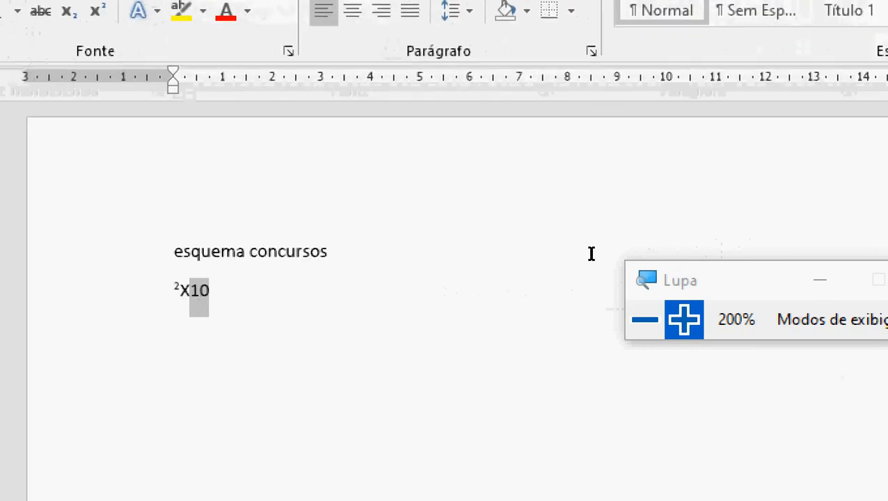
key(ctrl+equal)
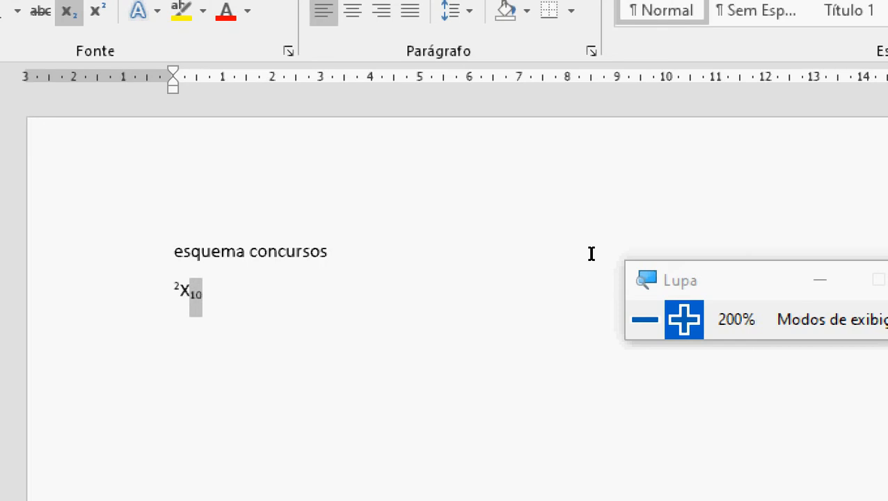
key(Right)
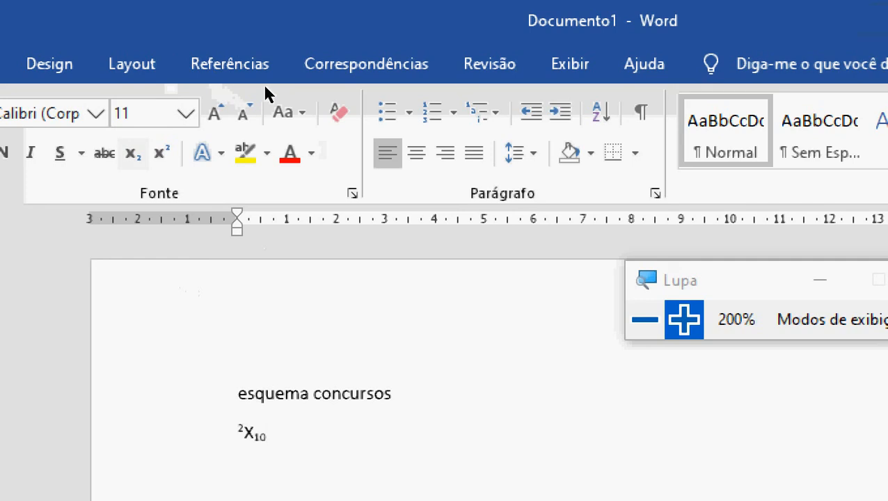
key(ctrl+equal)
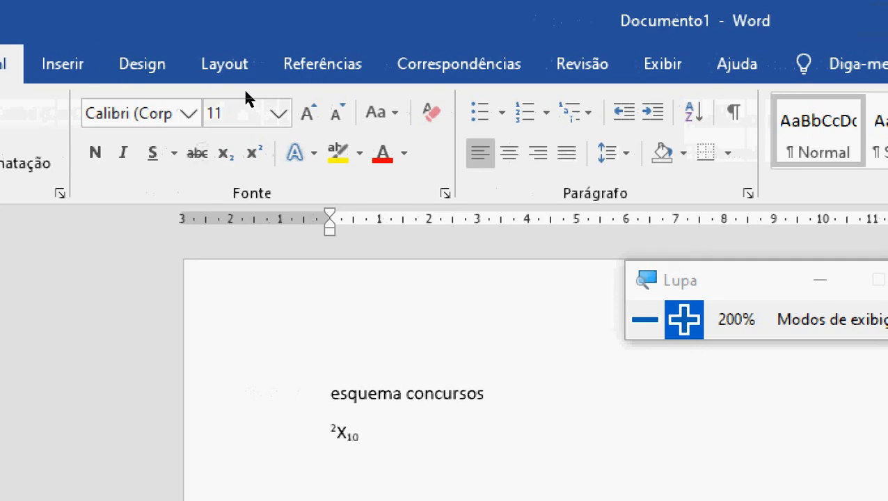
Apply the blue-outlined text effect, fourth in the gallery's second row, to "esquema concursos".
click(232, 195)
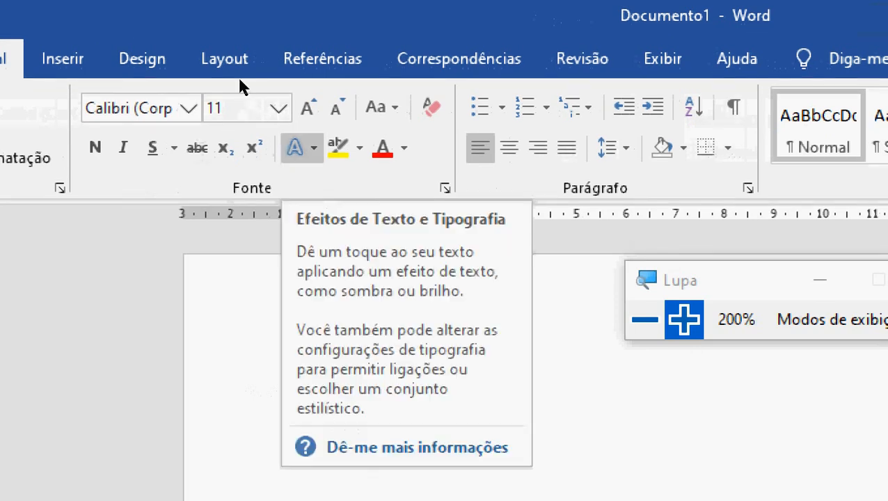
click(298, 147)
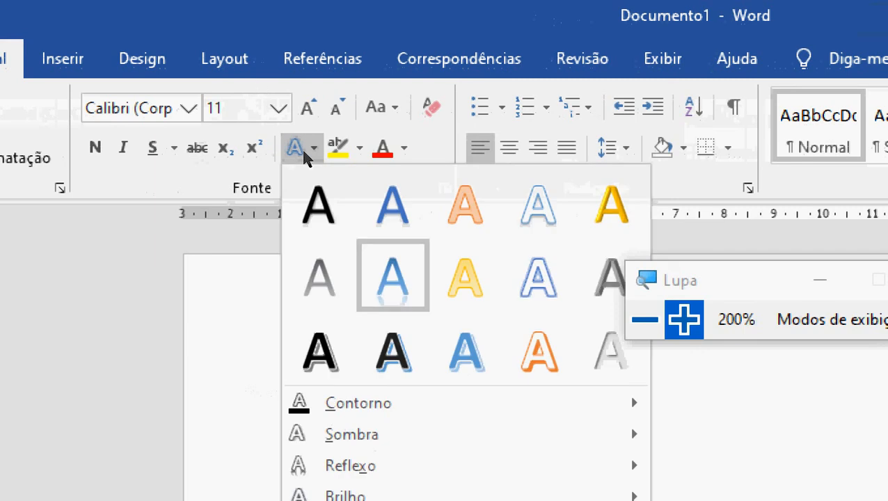
click(538, 276)
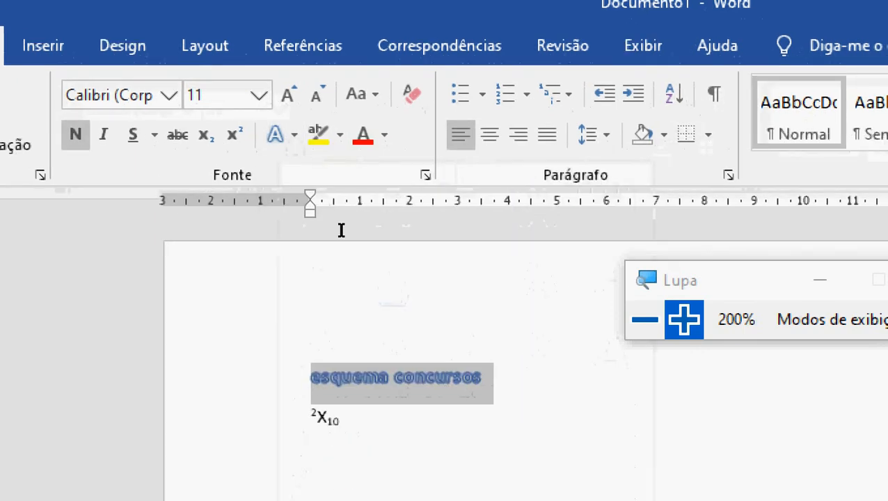
Highlight the whole 2X10 expression in bright green and place the cursor below it.
key(Down)
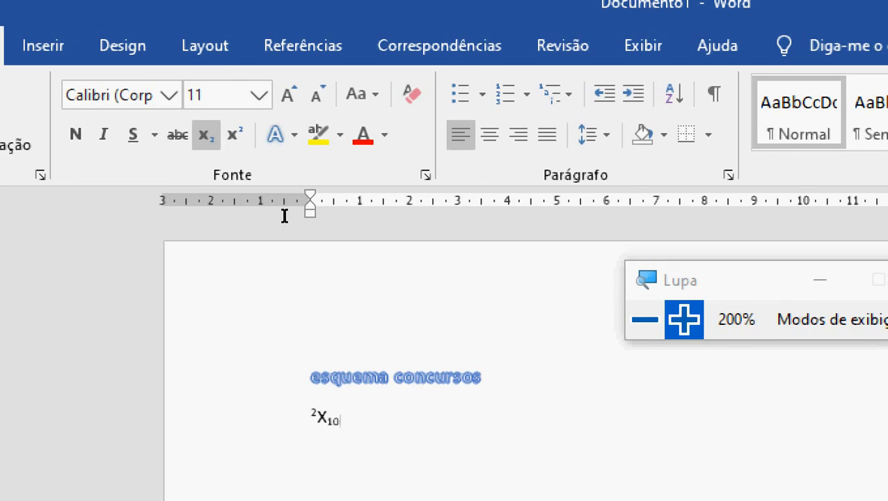
key(shift+Left)
key(shift+Left)
key(shift+Left)
key(shift+Left)
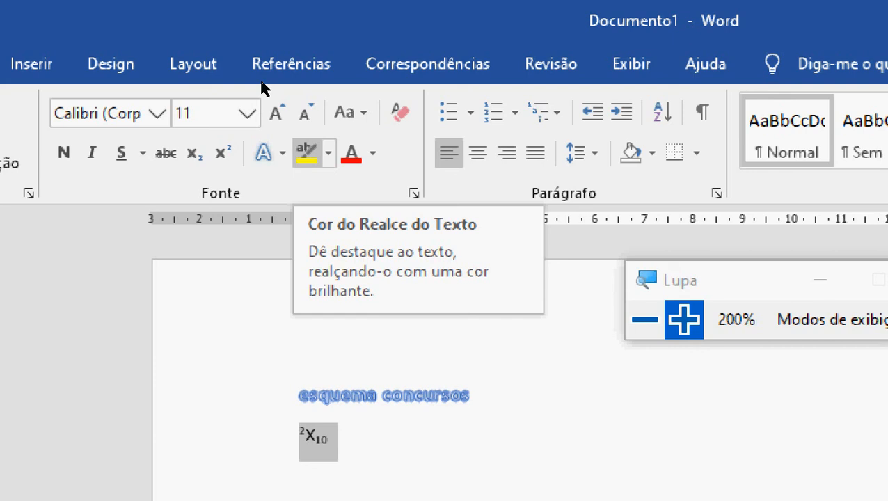
click(329, 152)
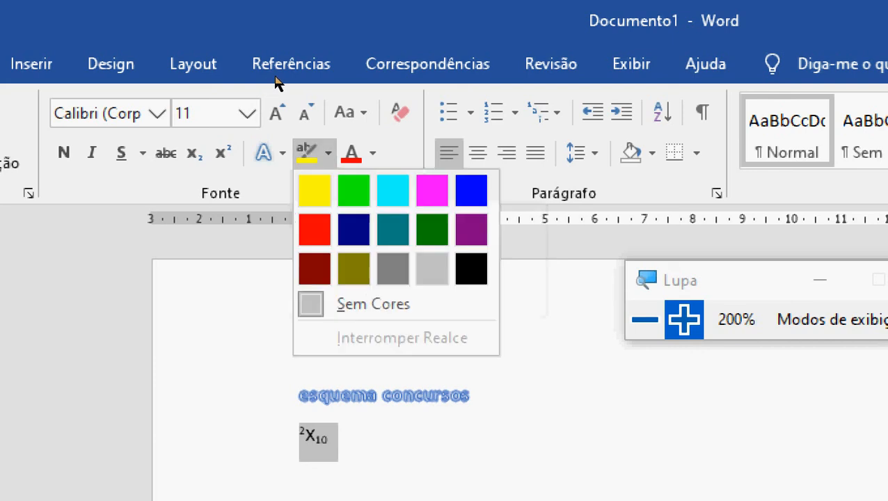
click(354, 190)
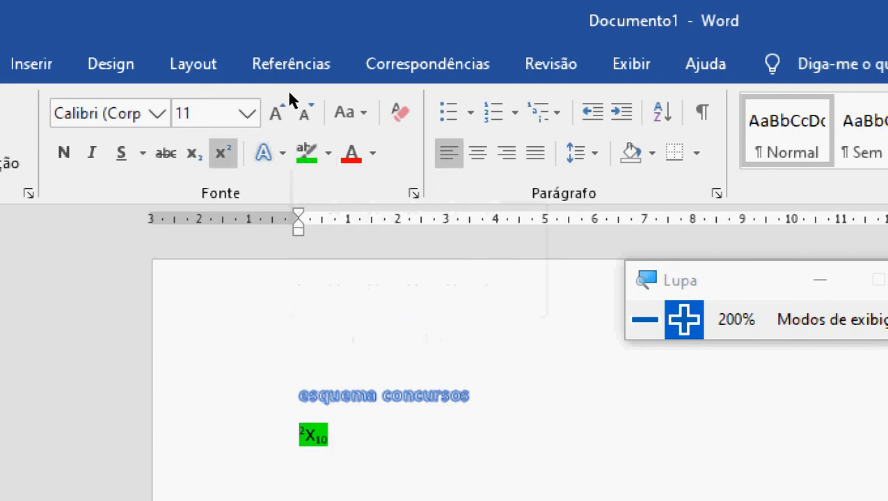
click(408, 468)
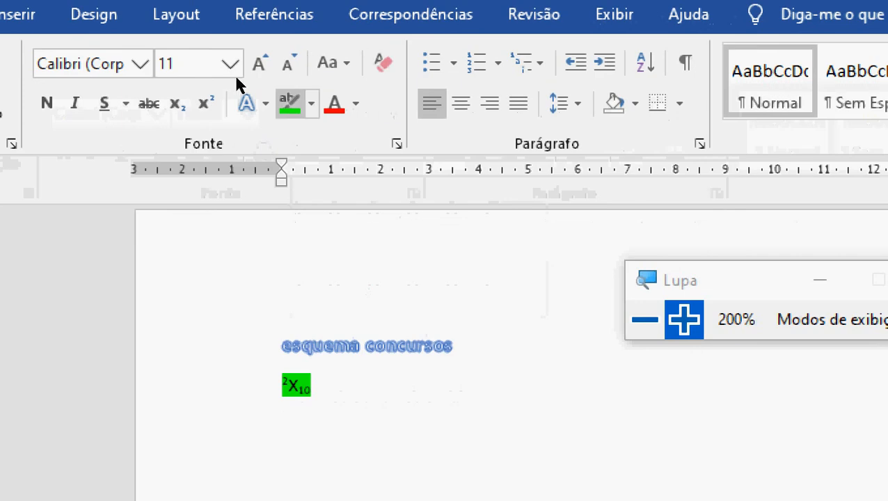
Examine the font colour palette and the font, style, size, underline and effect options of the Font dialog without changing anything.
click(356, 103)
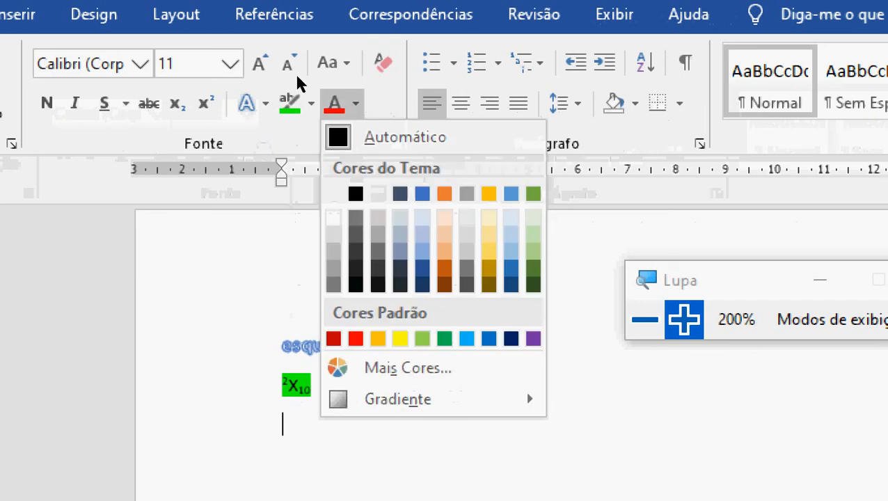
click(355, 103)
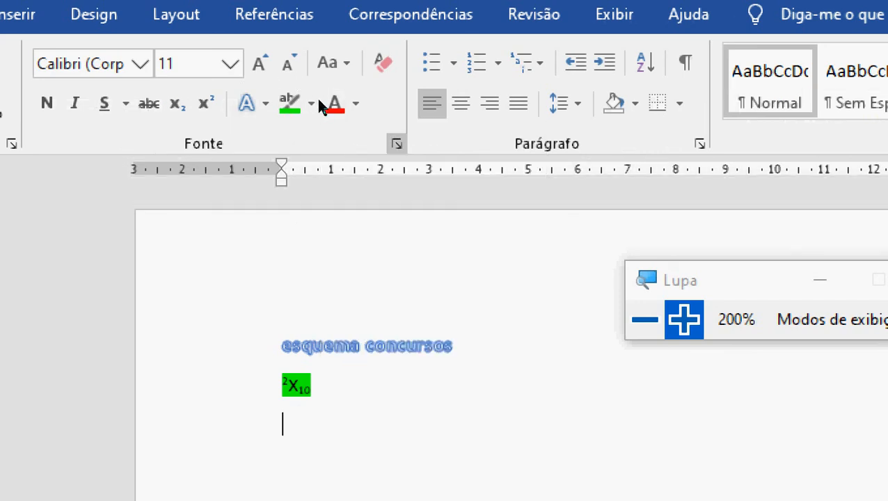
click(396, 143)
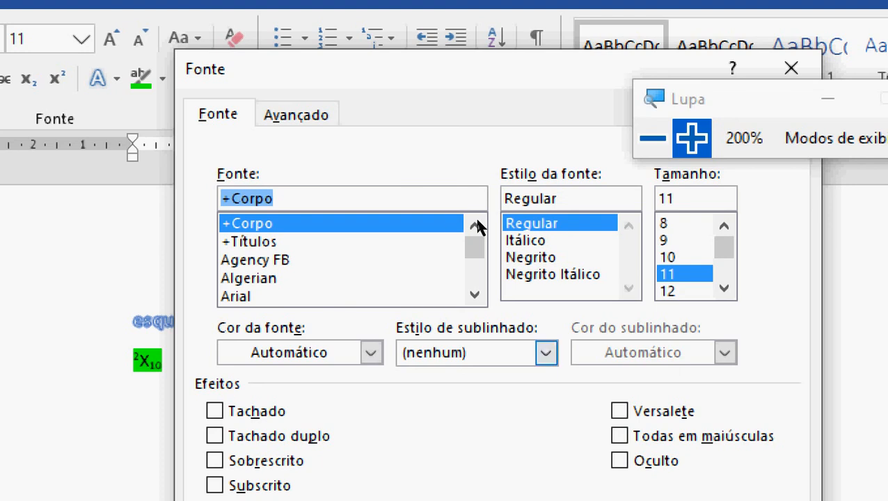
key(Tab)
key(Tab)
key(Tab)
key(Tab)
key(Tab)
key(Tab)
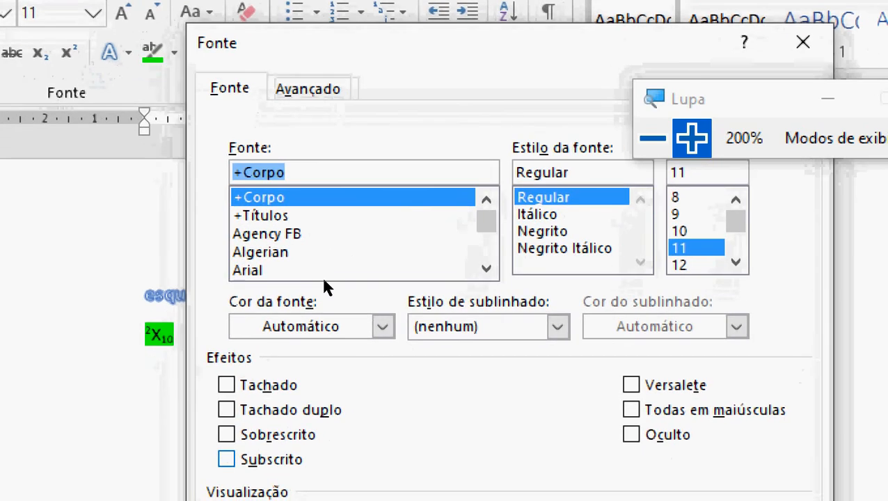
key(shift+Tab)
key(Tab)
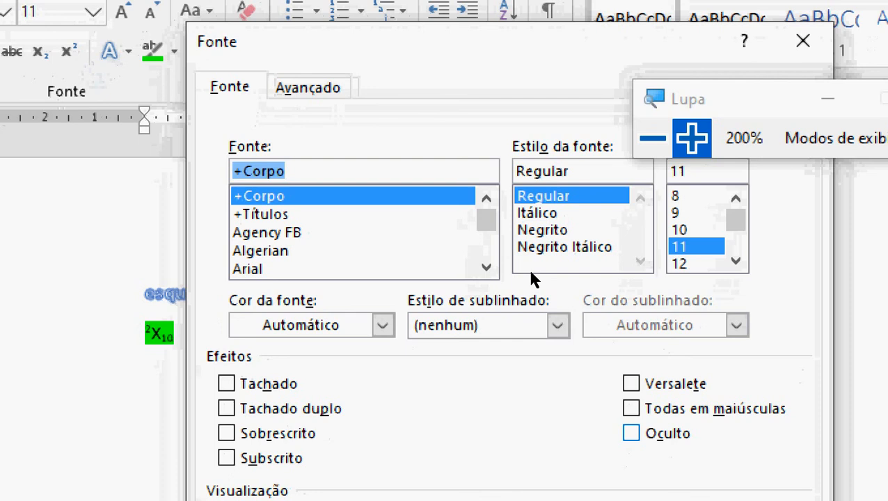
key(Tab)
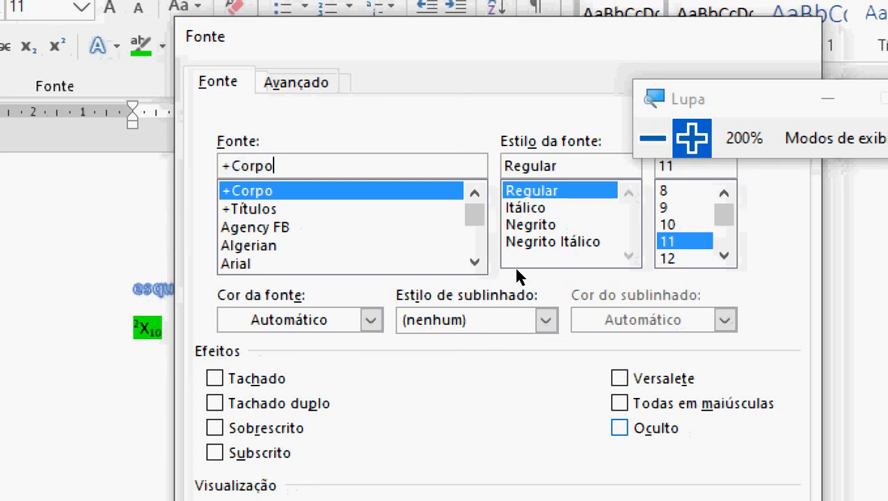
key(Escape)
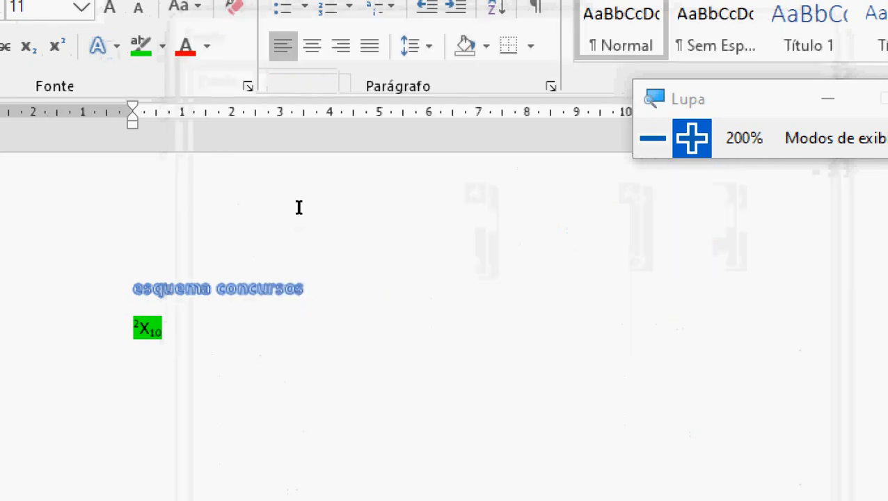
Clear the text effect from "esquema concursos" and delete the highlighted 2X10 text.
click(239, 208)
click(307, 52)
click(295, 221)
drag(279, 217, 245, 218)
key(Delete)
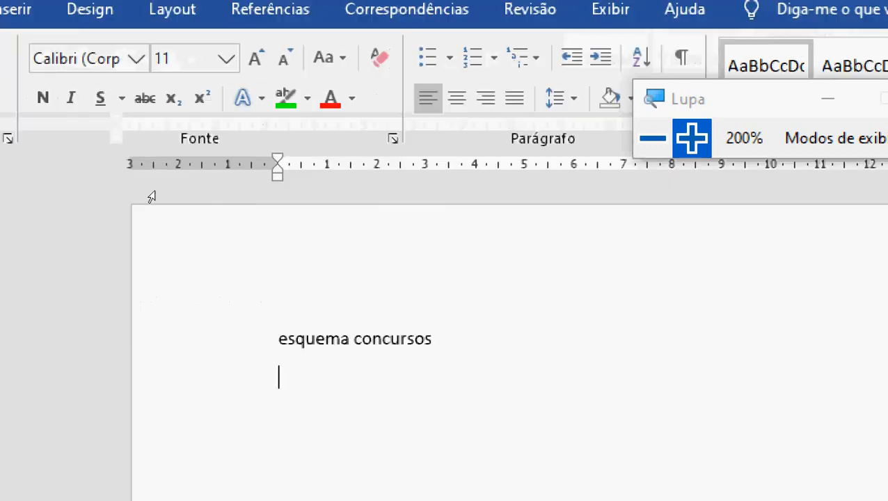
Apply the Hidden (Oculto) font effect to "esquema concursos" and turn on the display of formatting marks.
click(238, 204)
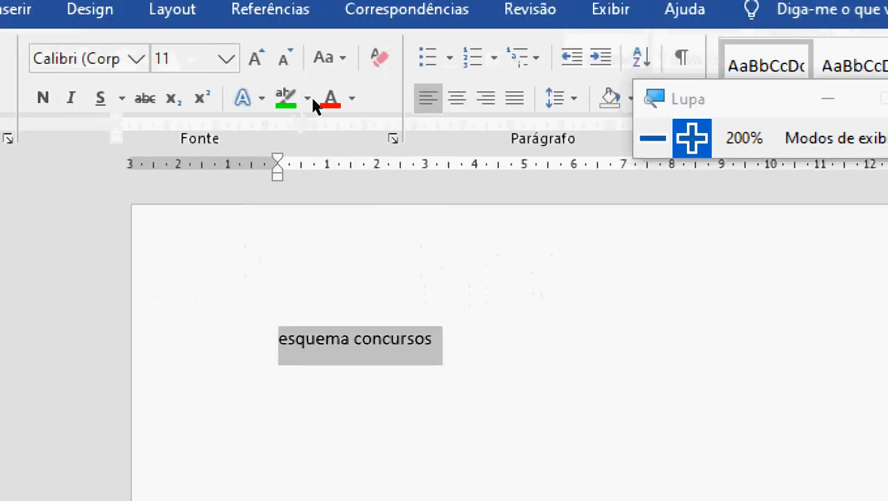
click(330, 97)
click(523, 267)
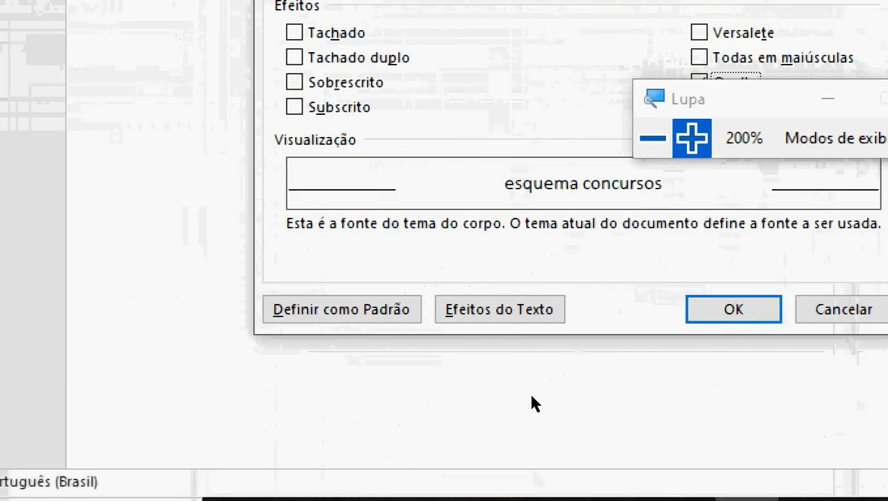
key(Return)
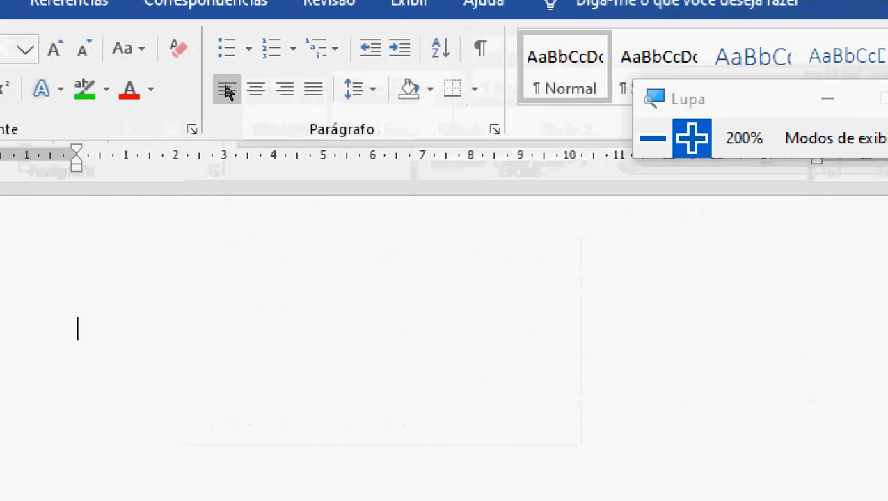
key(ctrl+shift+8)
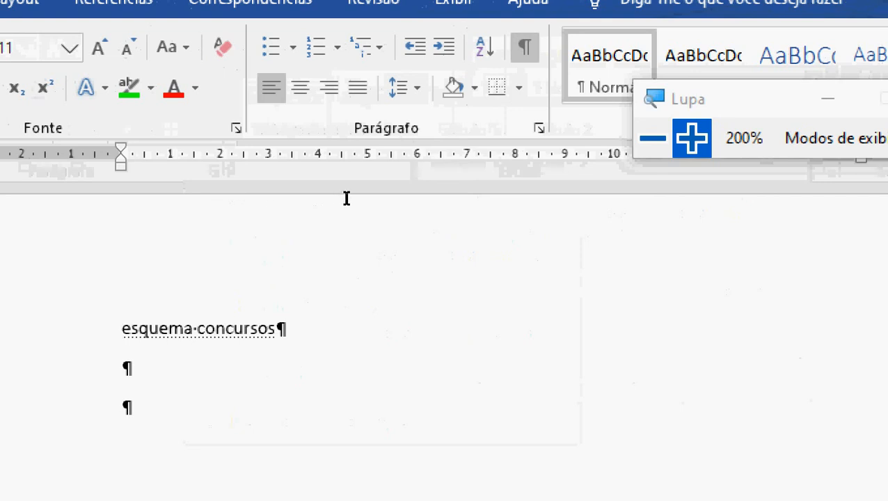
Insert extra paragraphs at the end of the document and delete them again.
key(Down)
key(Down)
key(Return)
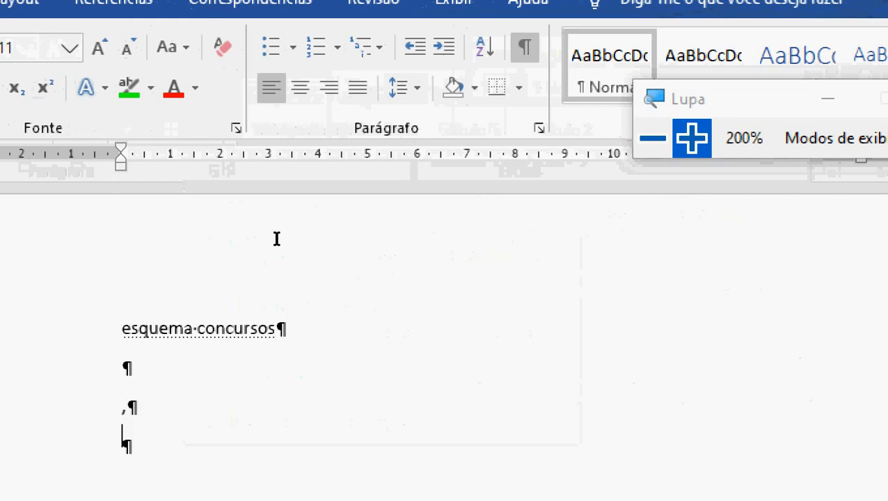
key(BackSpace)
key(Return)
key(Return)
key(BackSpace)
key(BackSpace)
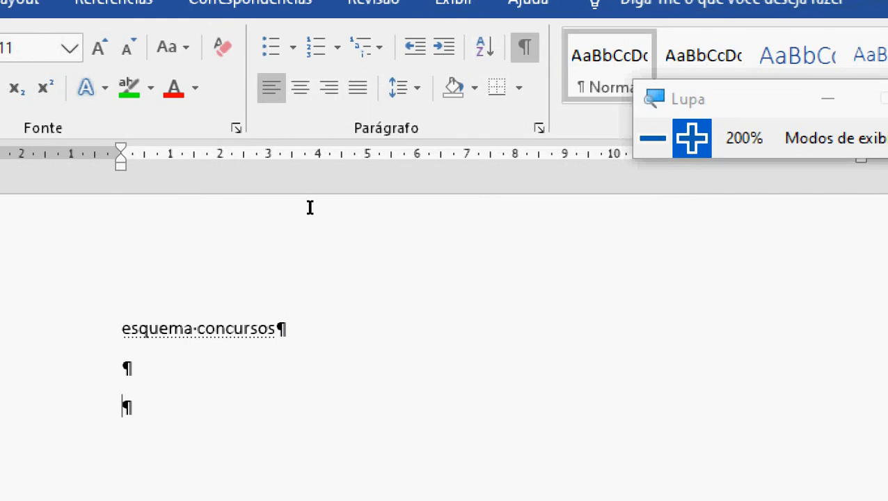
Write the sentence "Hoje está sol." in the last empty paragraph.
text(Hoje está )
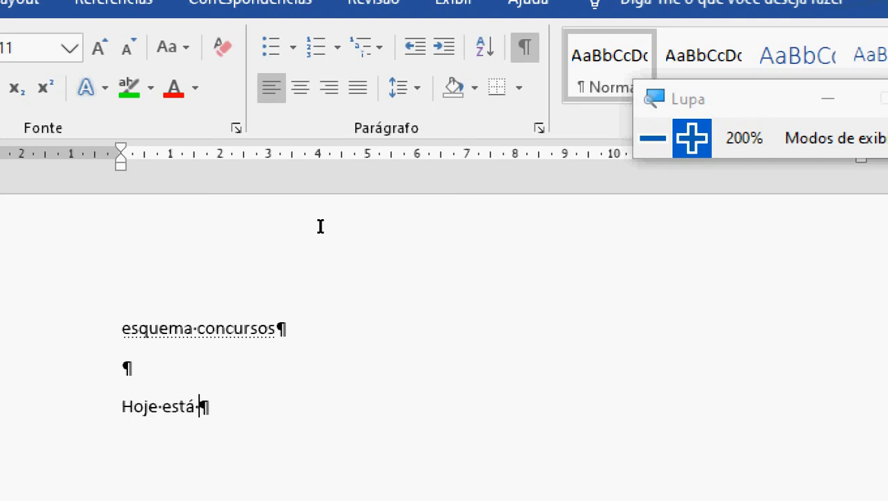
text(s´p)
key(BackSpace)
key(BackSpace)
text(ol.)
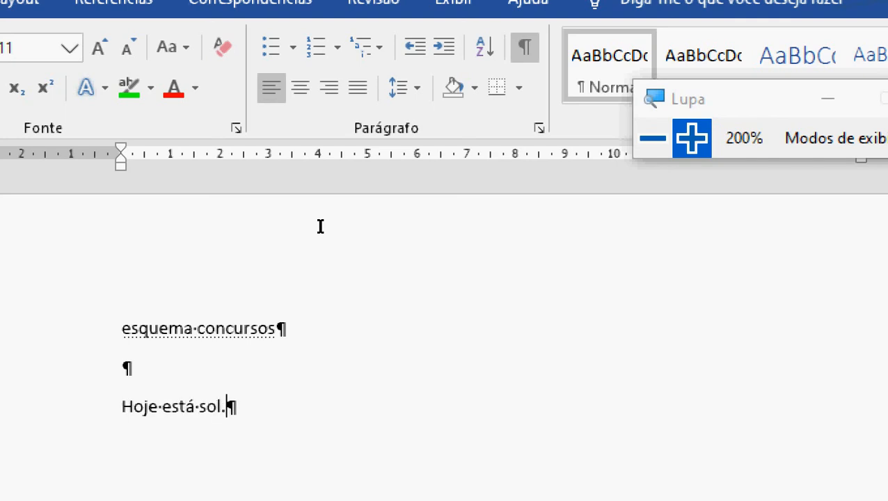
Add a paragraph after the sentence "Hoje está sol." and delete both again.
key(Return)
key(shift+Up)
key(shift+Up)
key(BackSpace)
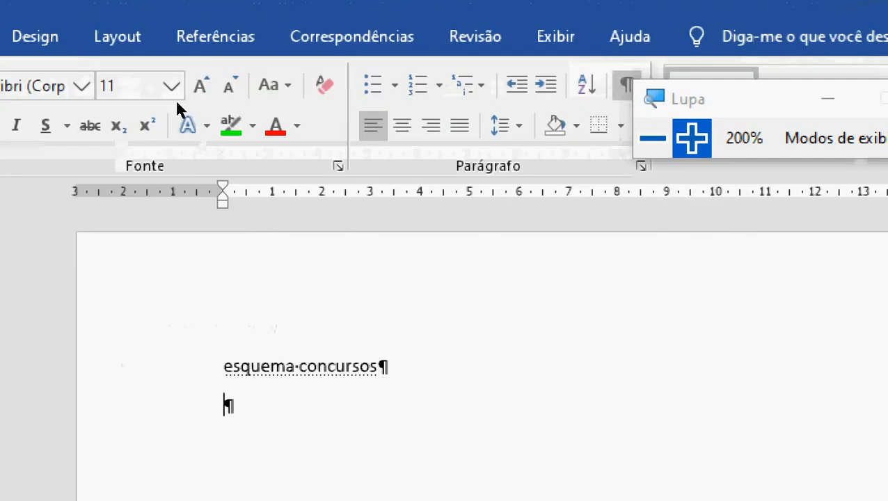
Examine the list of underline styles without applying any of them.
click(67, 125)
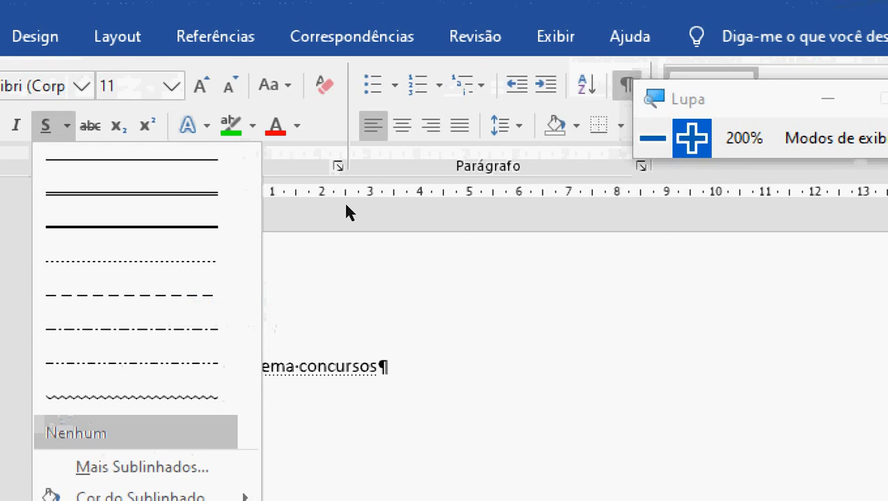
key(Escape)
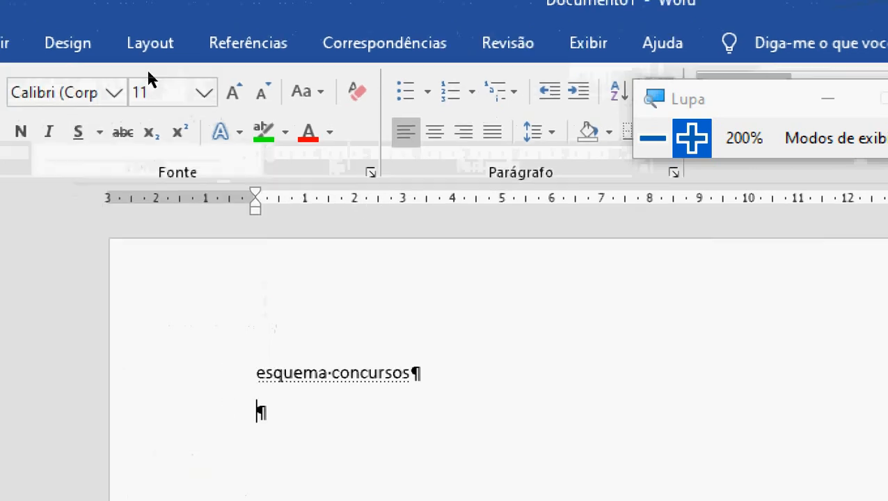
click(186, 79)
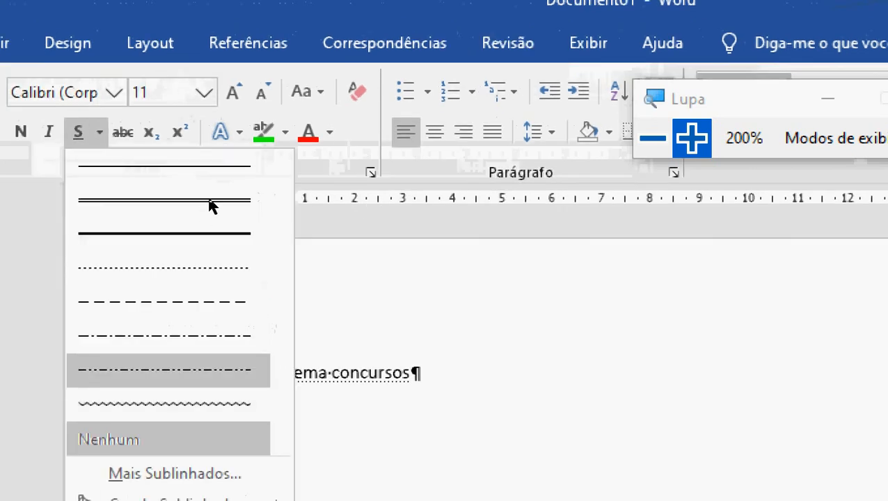
key(Escape)
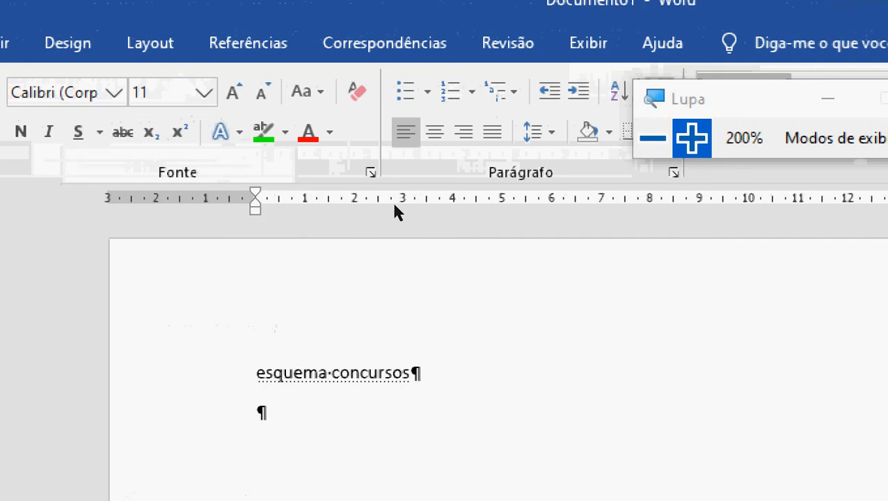
click(150, 152)
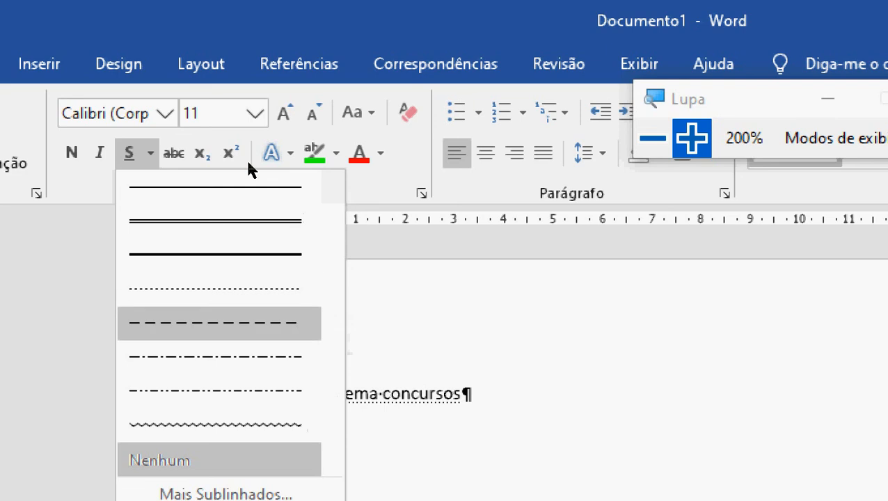
key(Escape)
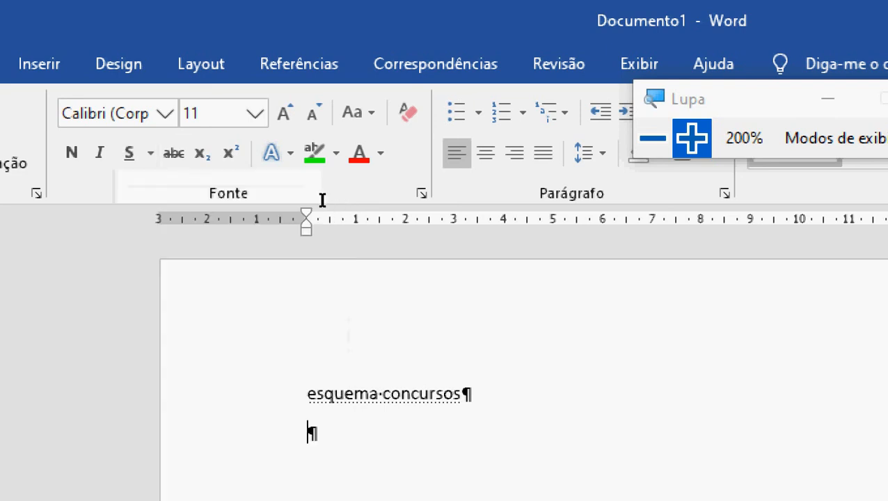
Turn off the display of formatting marks and remove the Hidden (Oculto) font effect from "esquema concursos".
drag(281, 202, 292, 201)
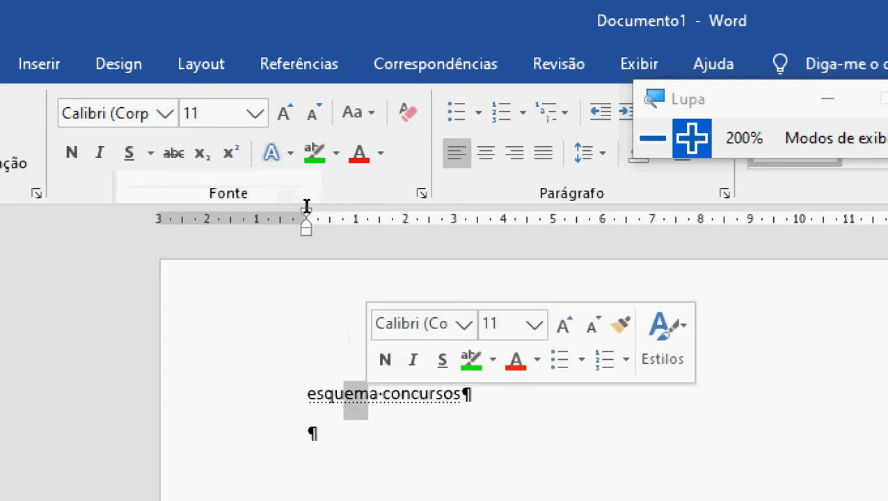
click(354, 199)
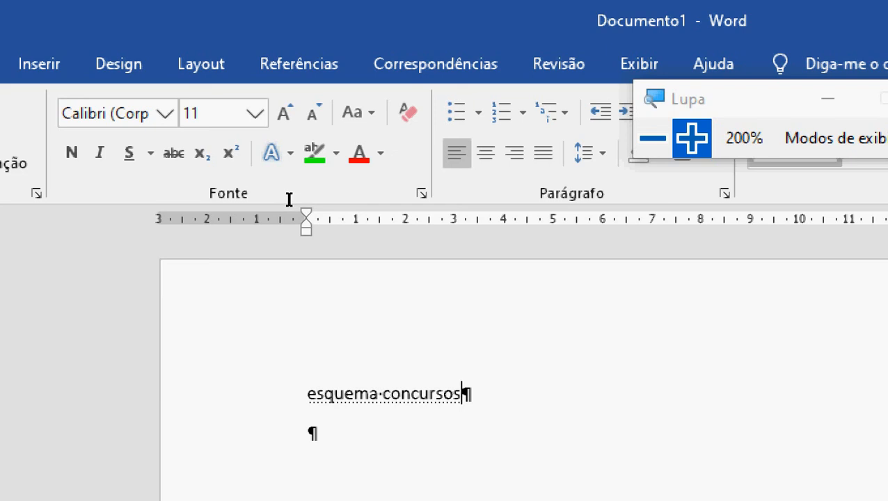
triple_click(319, 201)
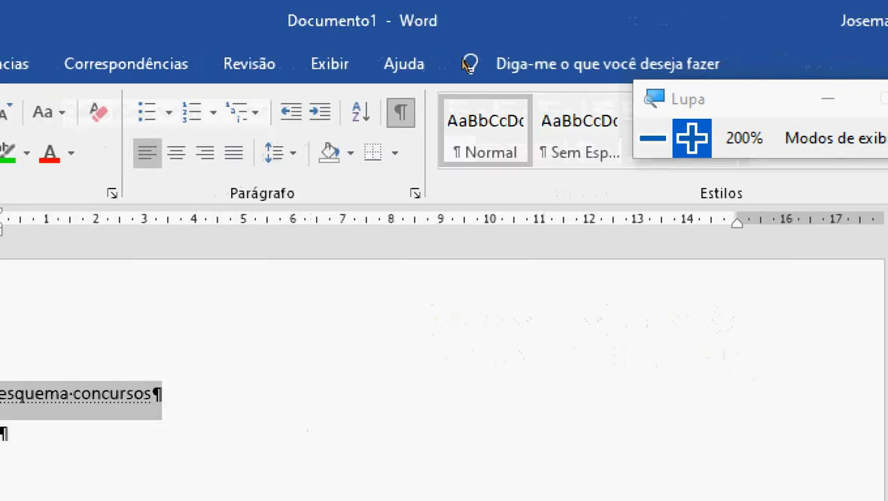
key(ctrl+shift+8)
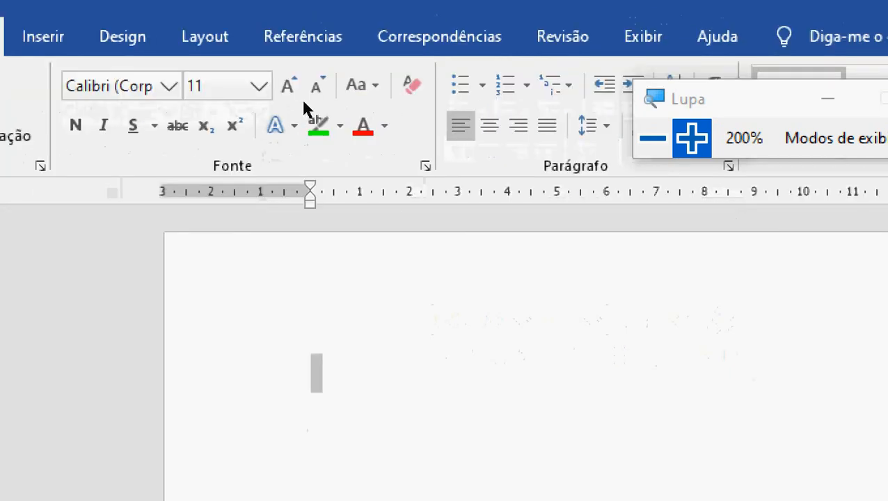
key(ctrl+d)
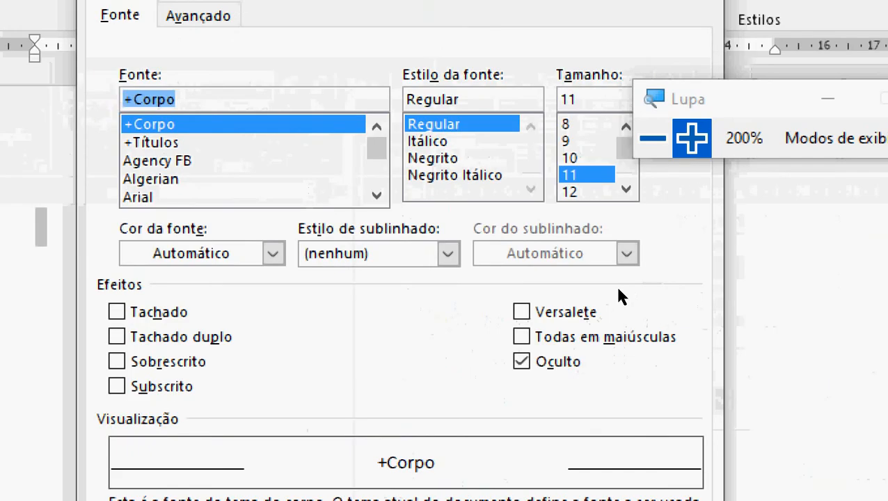
key(alt+o)
key(Return)
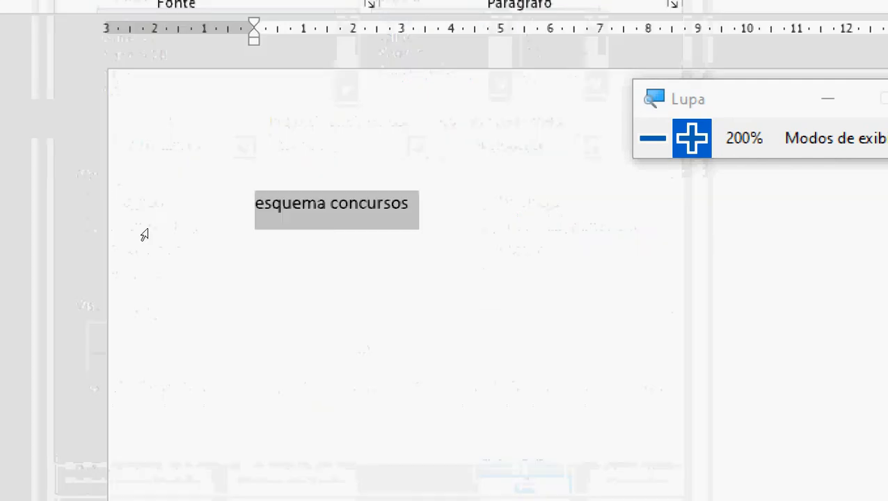
click(394, 200)
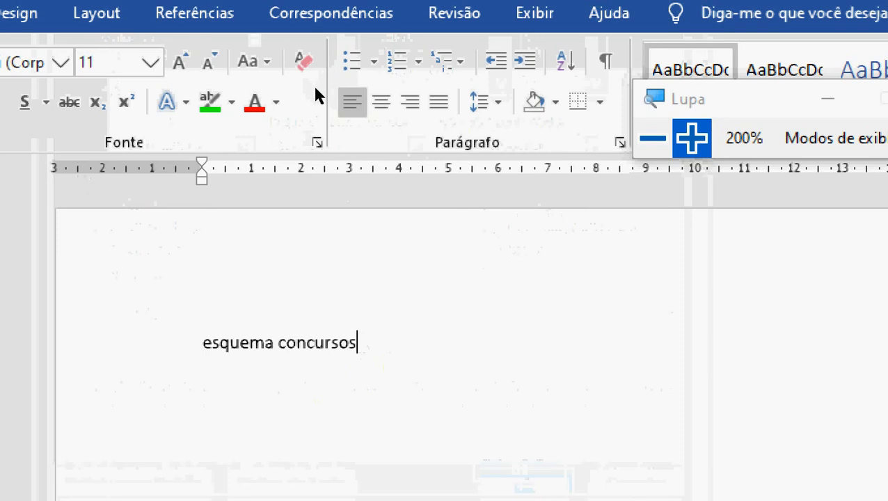
Preview Expandido character spacing of 1 pt in the advanced settings of the Font dialog.
click(317, 142)
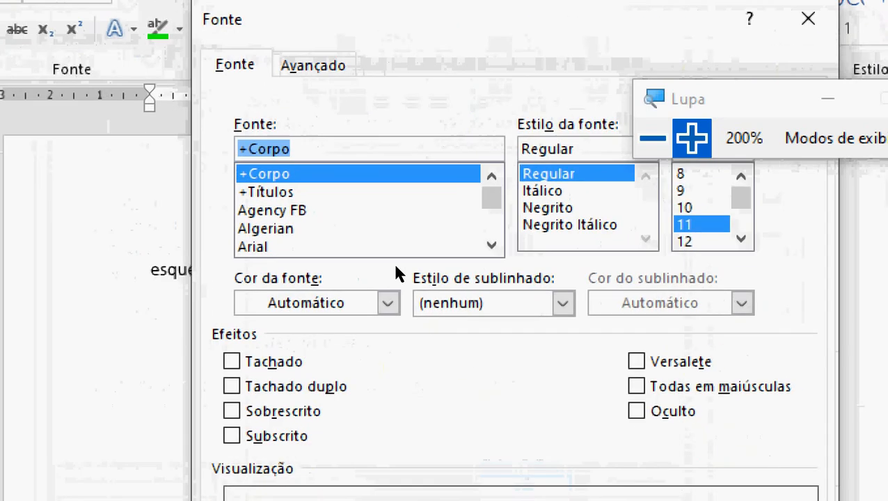
click(317, 66)
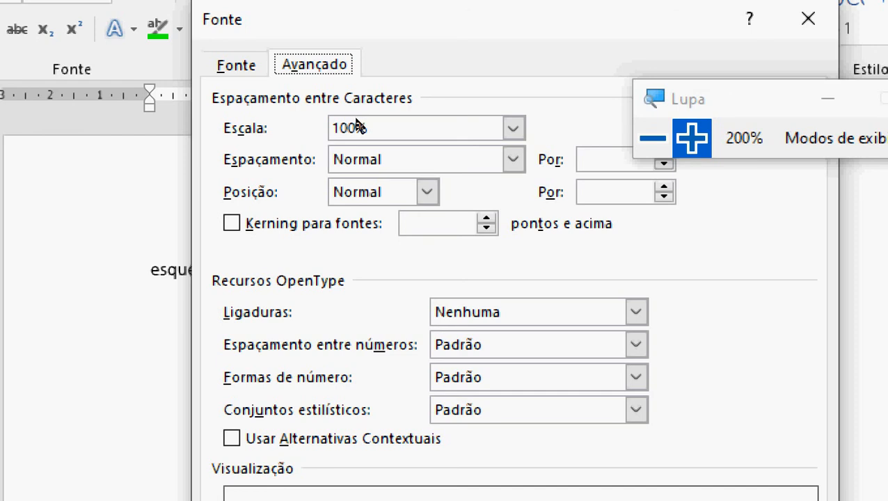
click(385, 144)
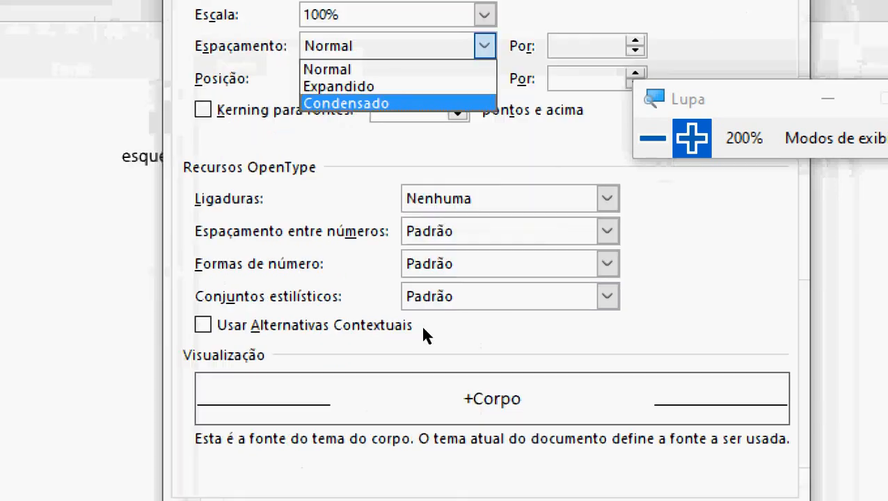
key(Down)
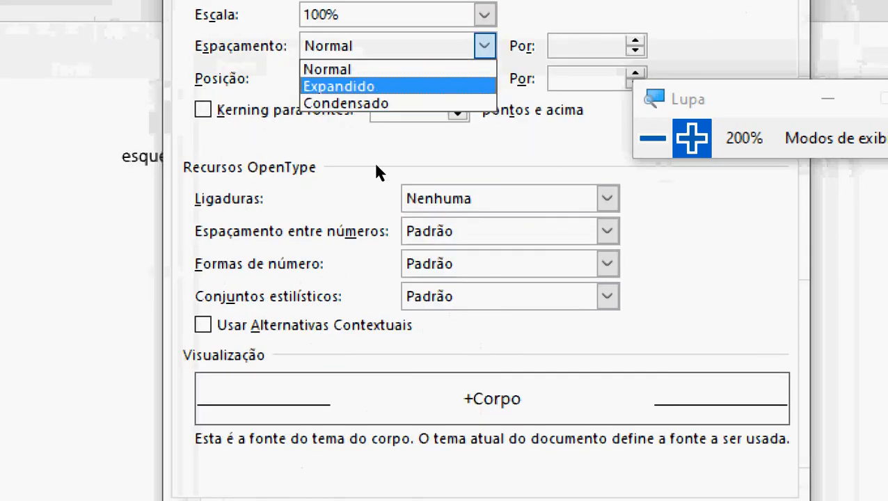
key(Return)
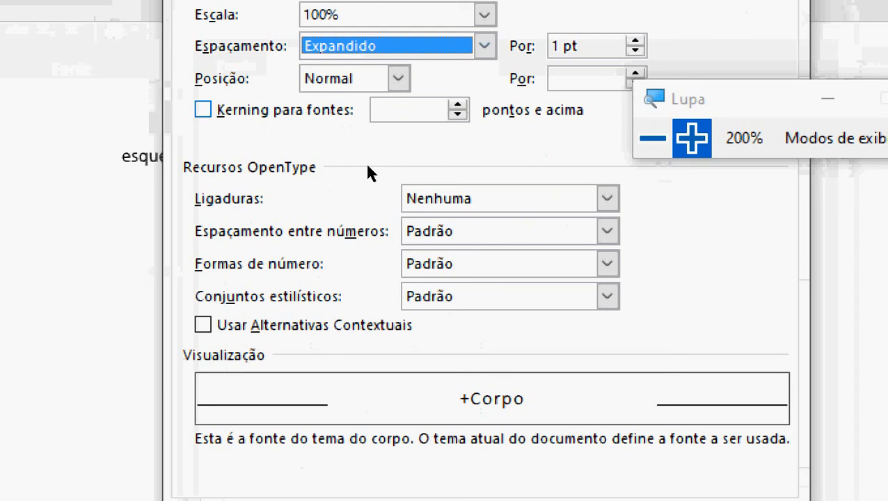
Preview Condensado character spacing of 1 pt, set the spacing back to Normal and cancel the Font dialog.
click(387, 46)
key(Down)
key(Down)
key(Return)
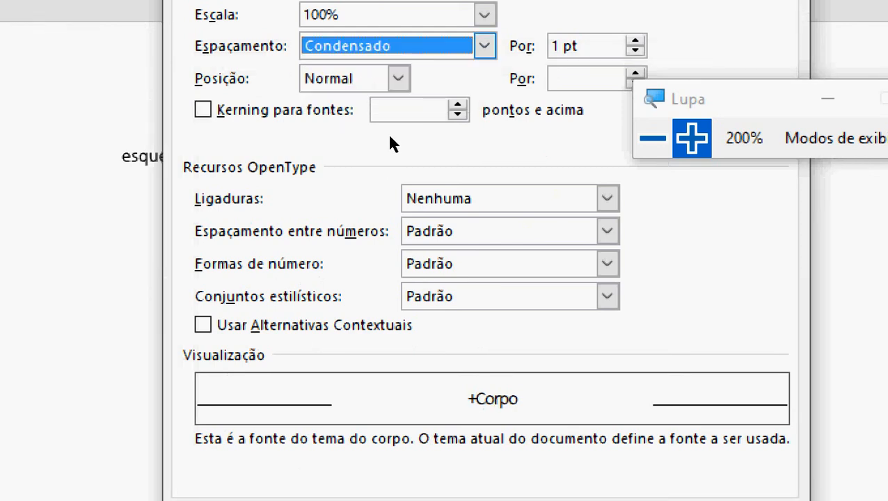
click(398, 47)
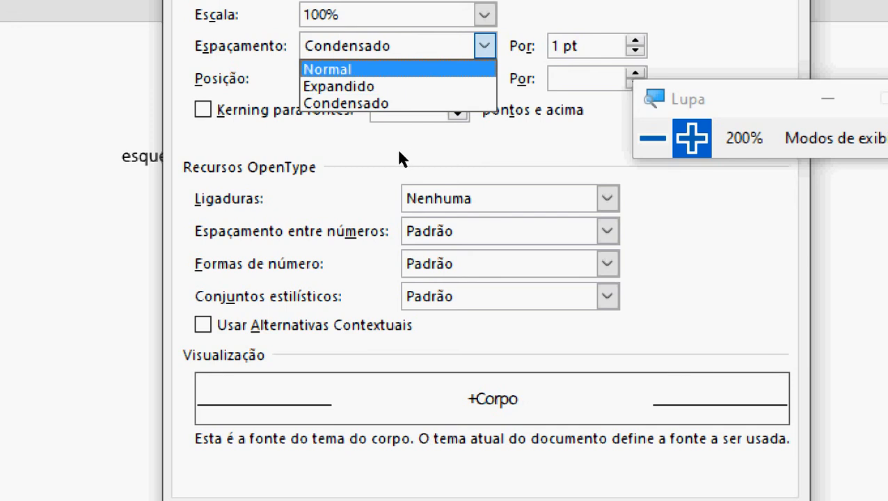
click(399, 69)
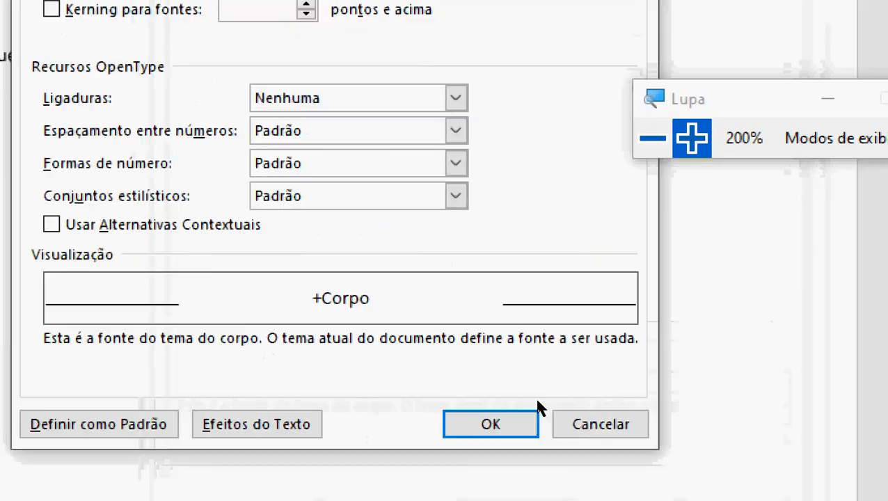
click(568, 376)
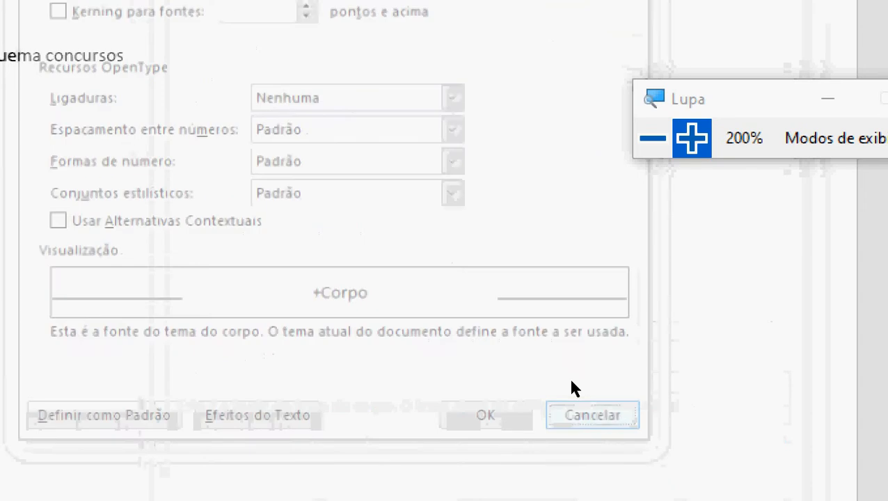
Reduce the screen magnification of the Magnifier (Lupa) to 100%.
key(super+minus)
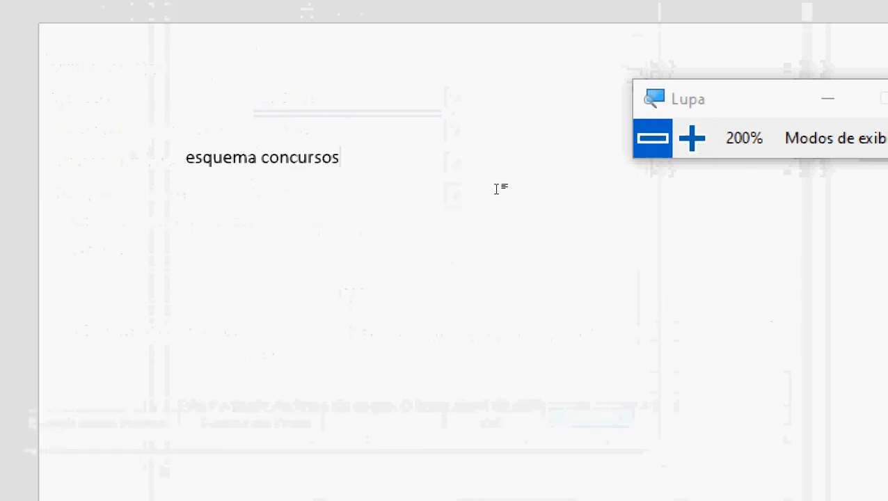
mouse_move(560, 484)
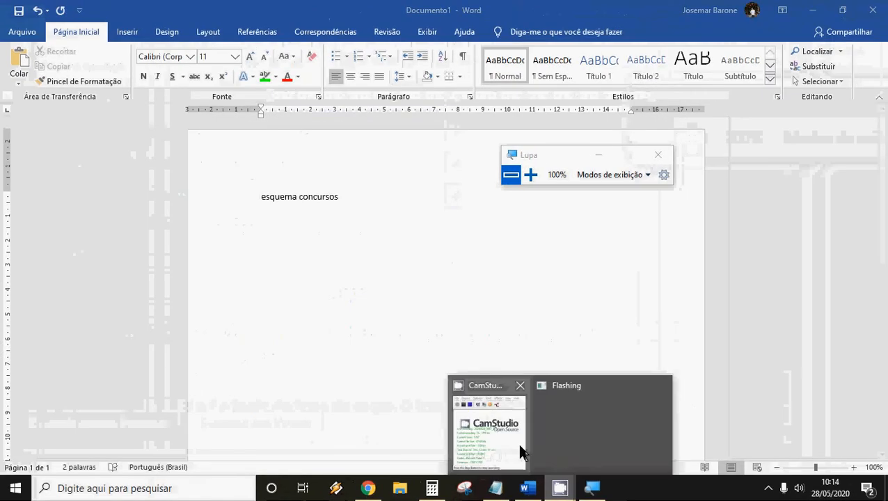